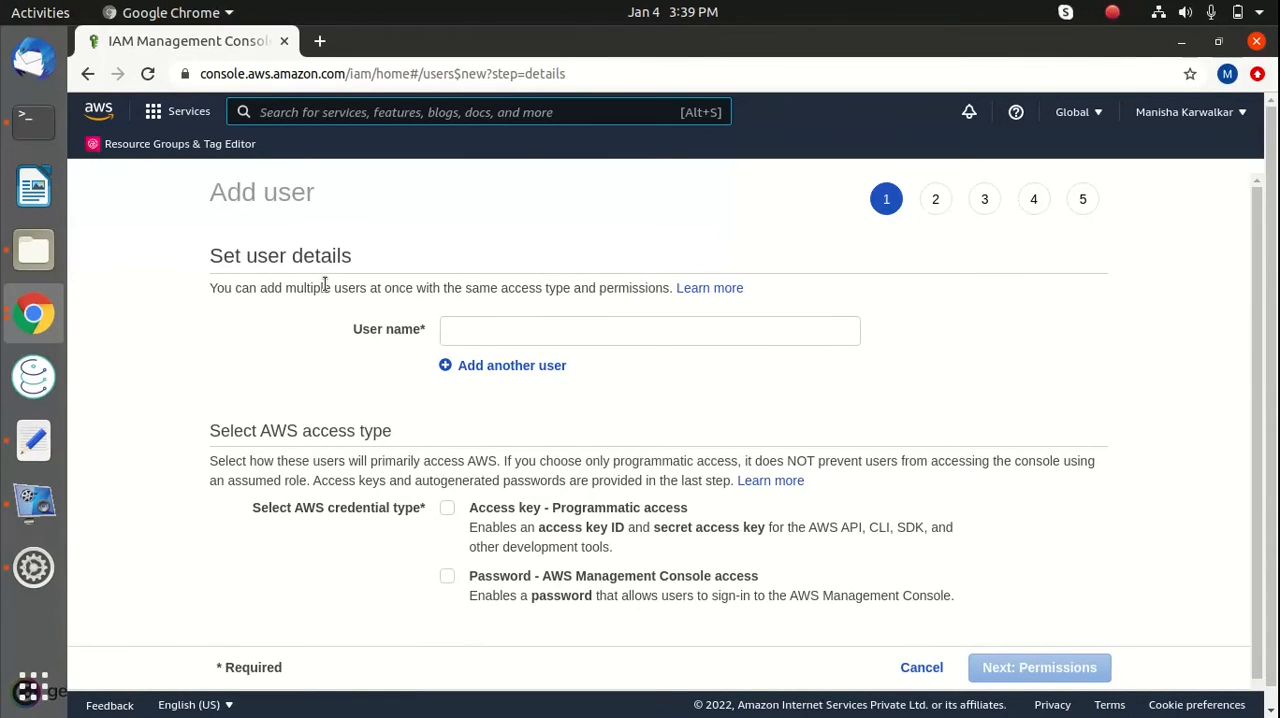
Name the new IAM user, enable AWS Management Console access with an autogenerated password, and proceed to permissions
{"action": "left_click", "coordinate": [480, 332]}
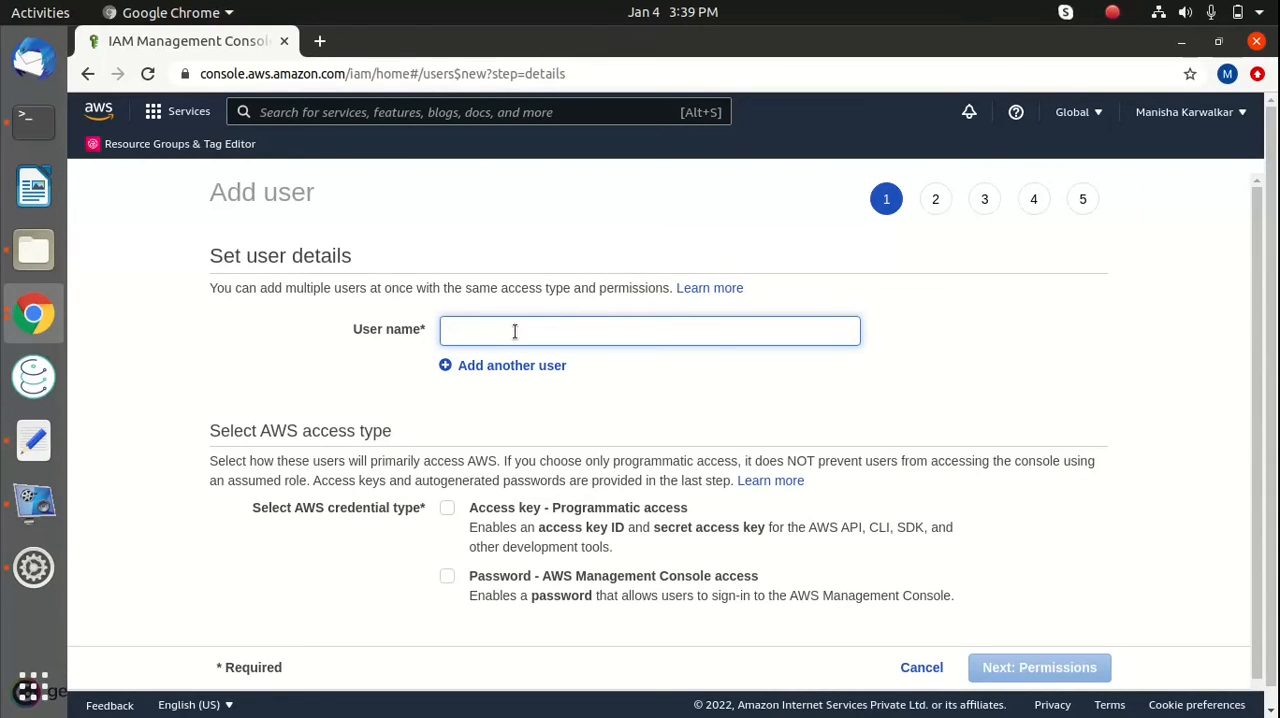
{"action": "type", "text": "jack"}
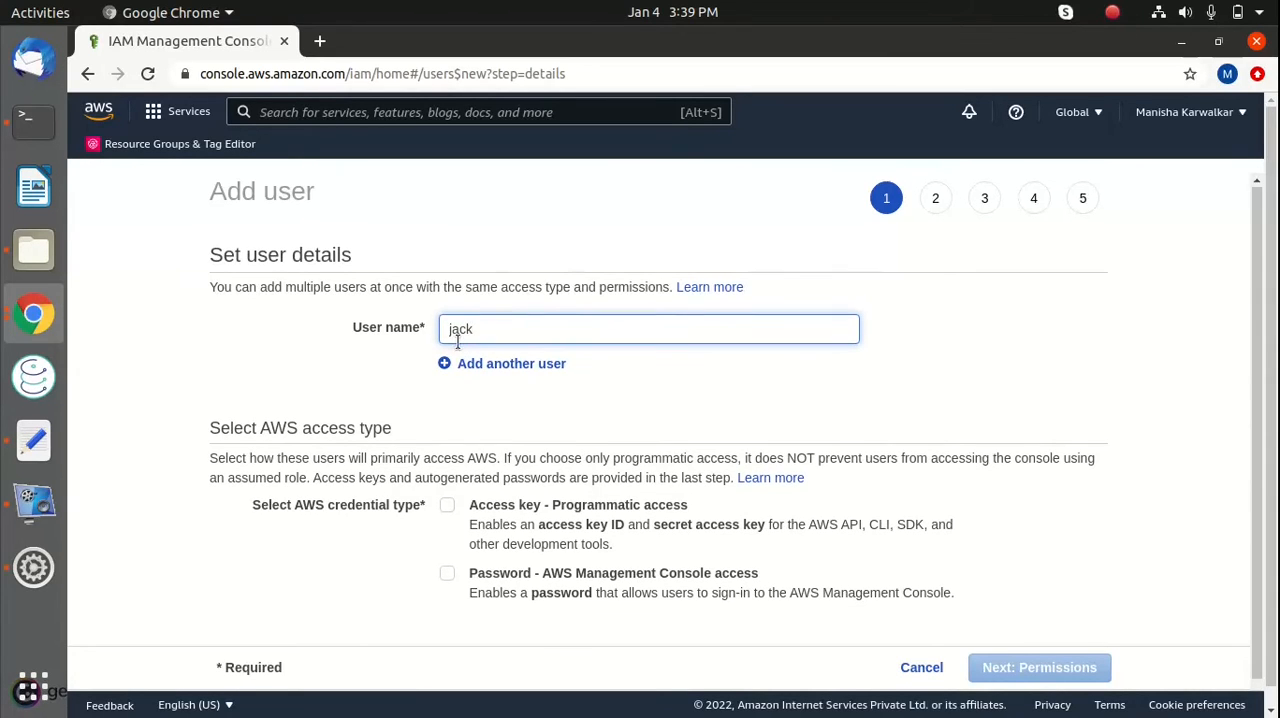
{"action": "scroll", "coordinate": [413, 410], "scroll_direction": "down", "scroll_amount": 1}
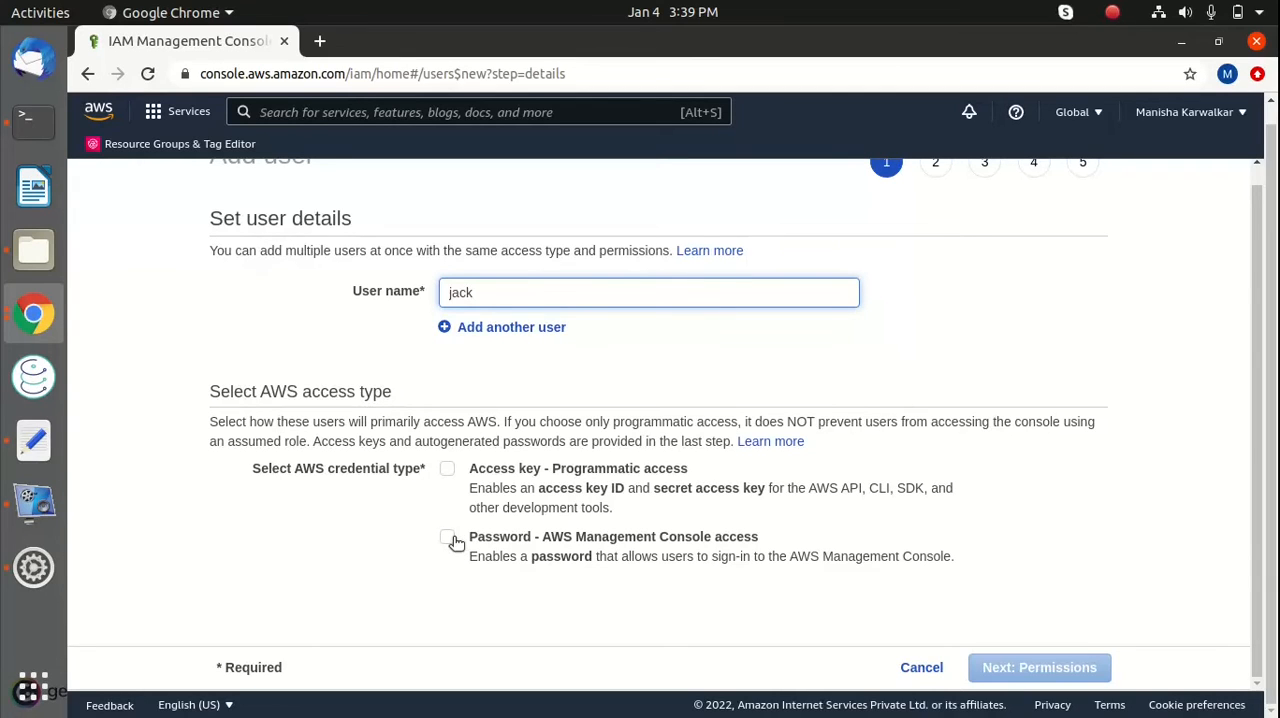
{"action": "left_click", "coordinate": [449, 539]}
{"action": "scroll", "coordinate": [455, 540], "scroll_direction": "down", "scroll_amount": 1}
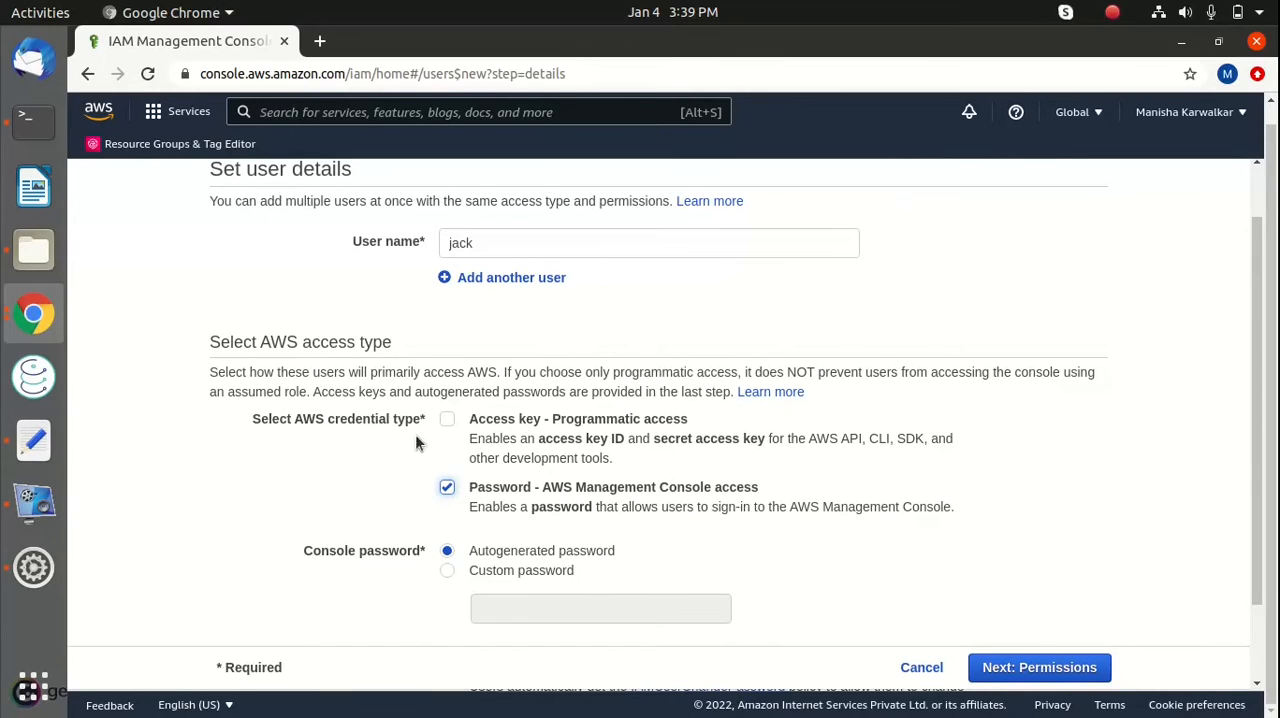
{"action": "scroll", "coordinate": [562, 424], "scroll_direction": "down", "scroll_amount": 2}
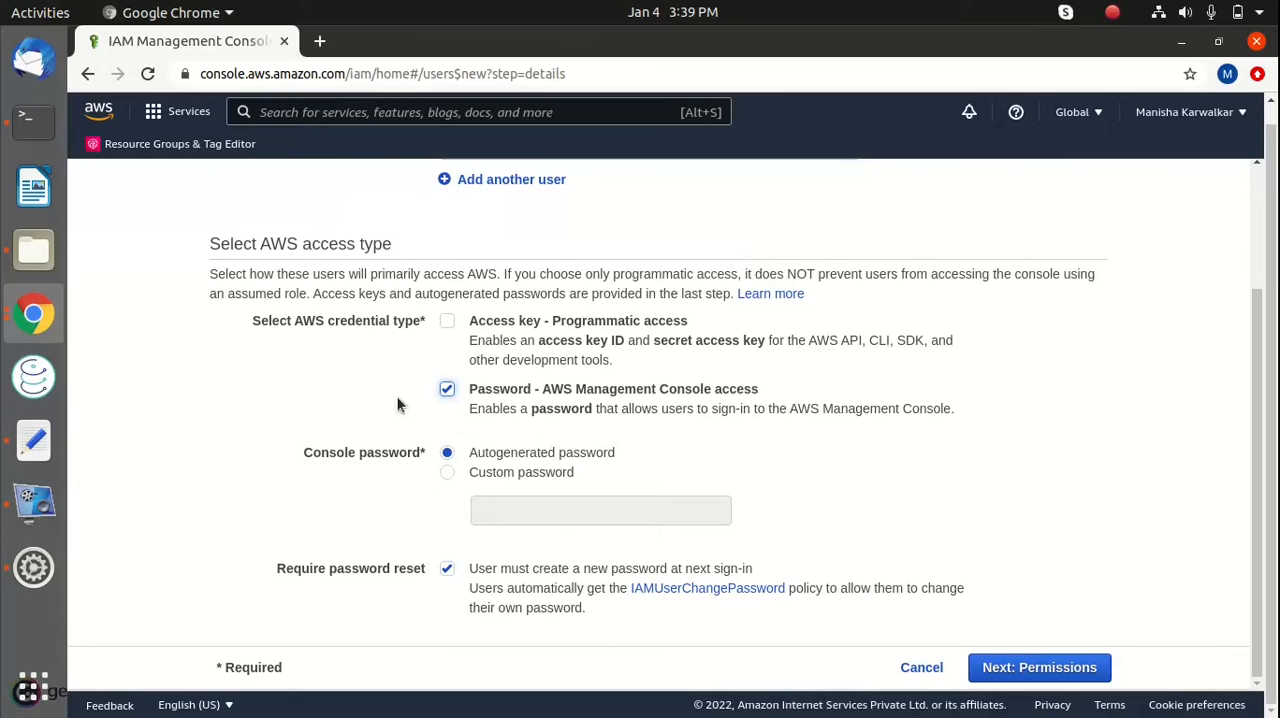
{"action": "scroll", "coordinate": [397, 404], "scroll_direction": "up", "scroll_amount": 2}
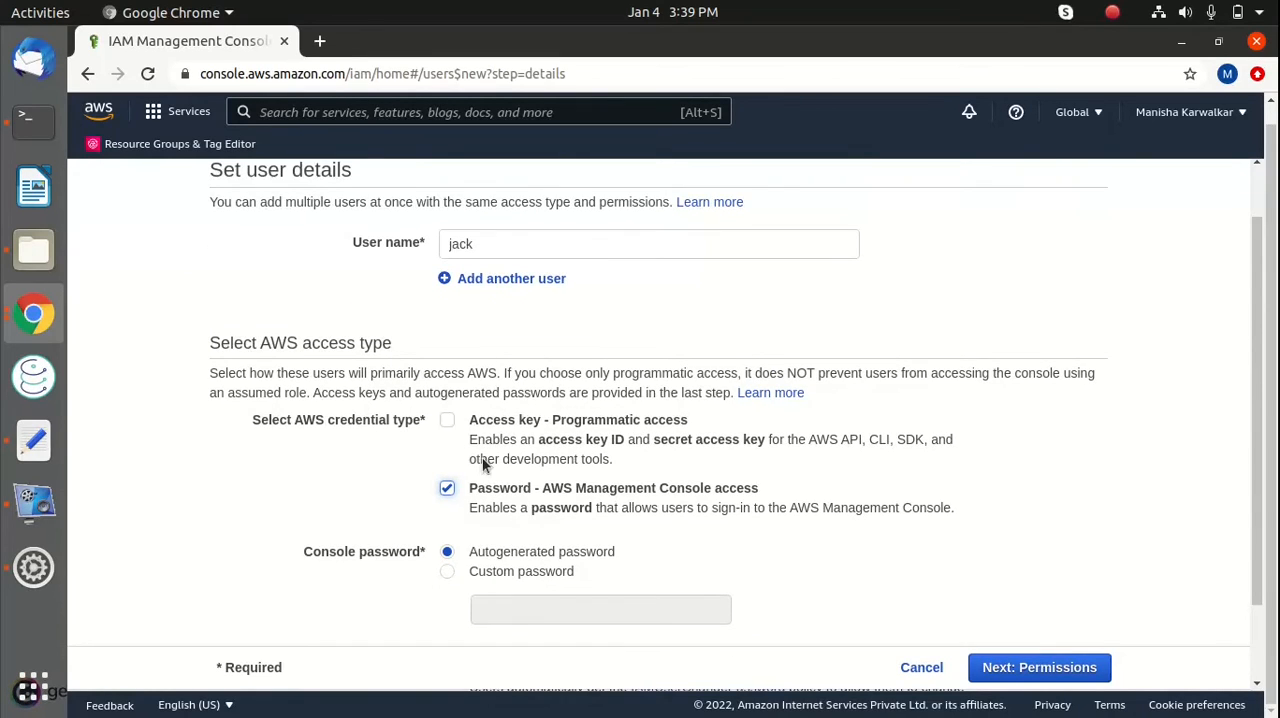
{"action": "scroll", "coordinate": [540, 460], "scroll_direction": "down", "scroll_amount": 2}
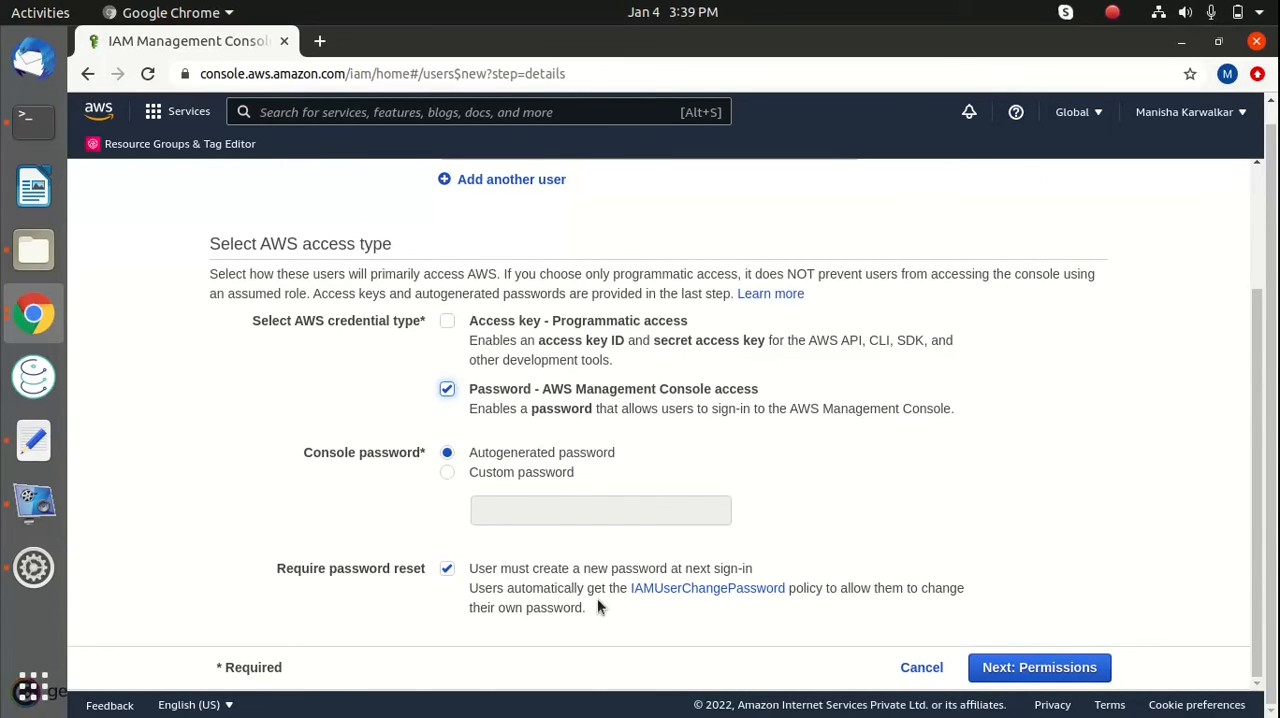
{"action": "left_click", "coordinate": [1030, 676]}
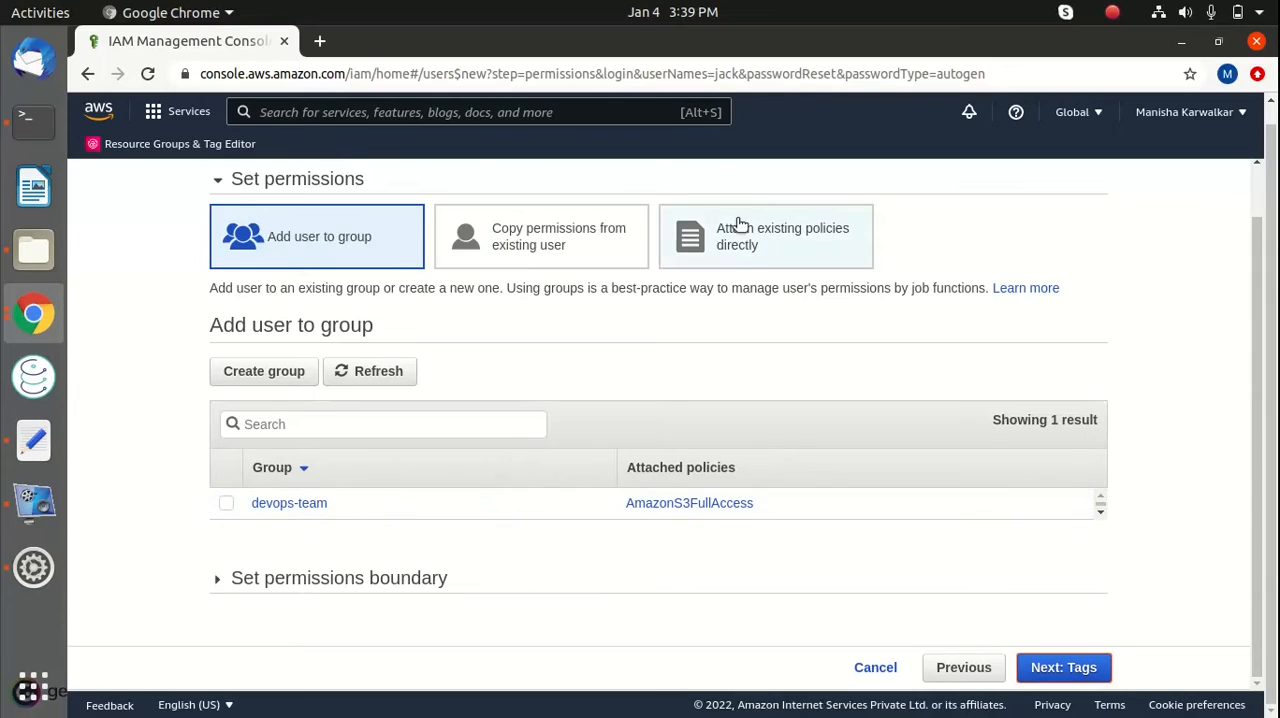
Choose to attach existing policies directly, filter the policies by "IAM", and select IAMReadOnlyAccess
{"action": "left_click", "coordinate": [740, 252]}
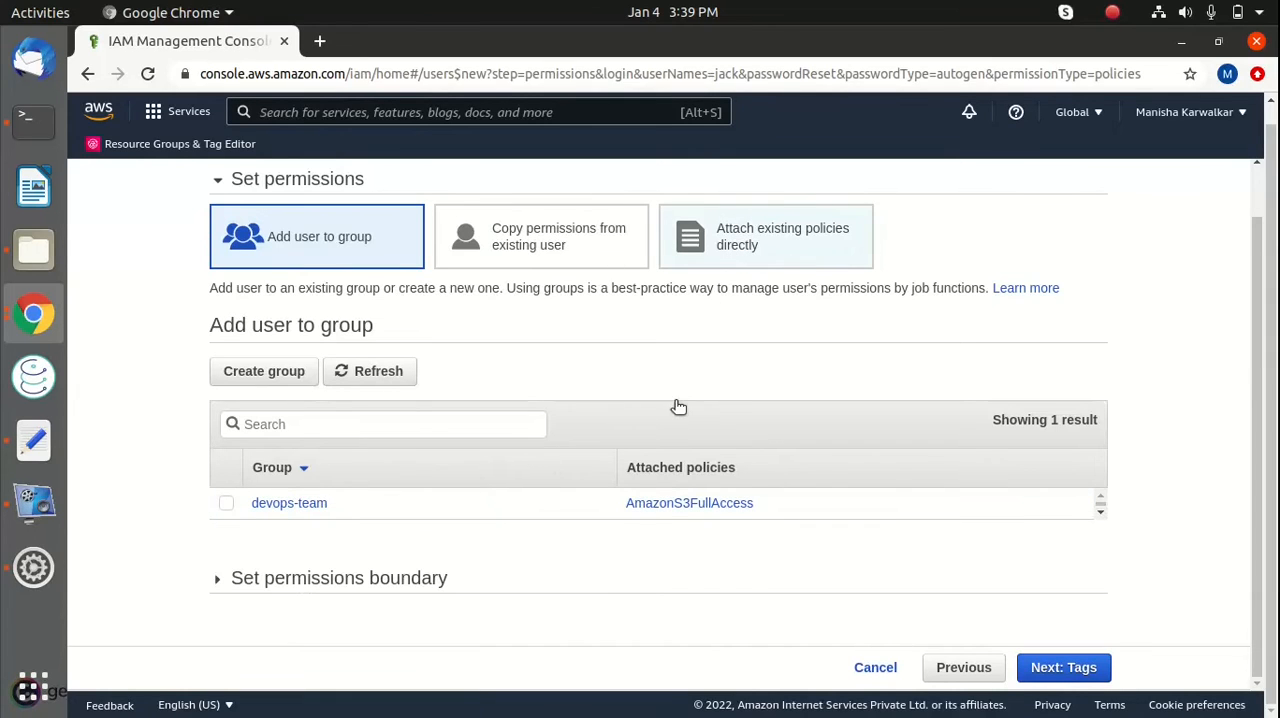
{"action": "scroll", "coordinate": [633, 400], "scroll_direction": "down", "scroll_amount": 2}
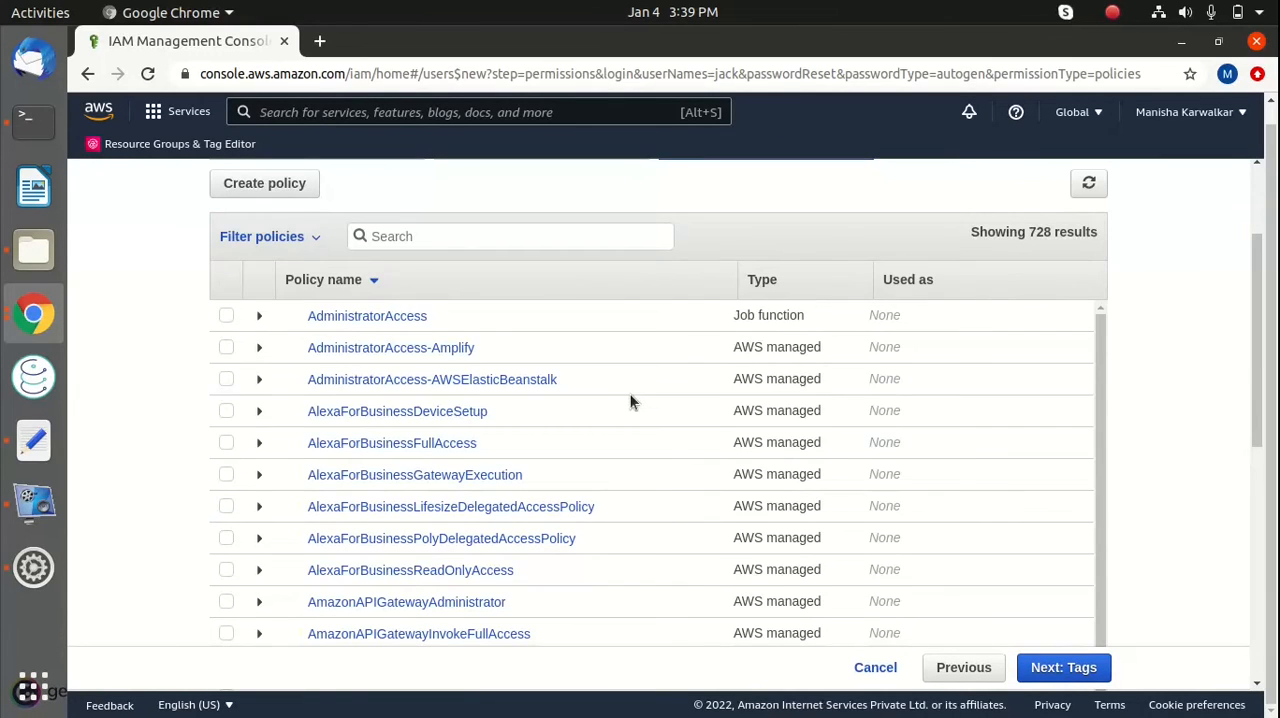
{"action": "left_click", "coordinate": [510, 243]}
{"action": "type", "text": "IAM"}
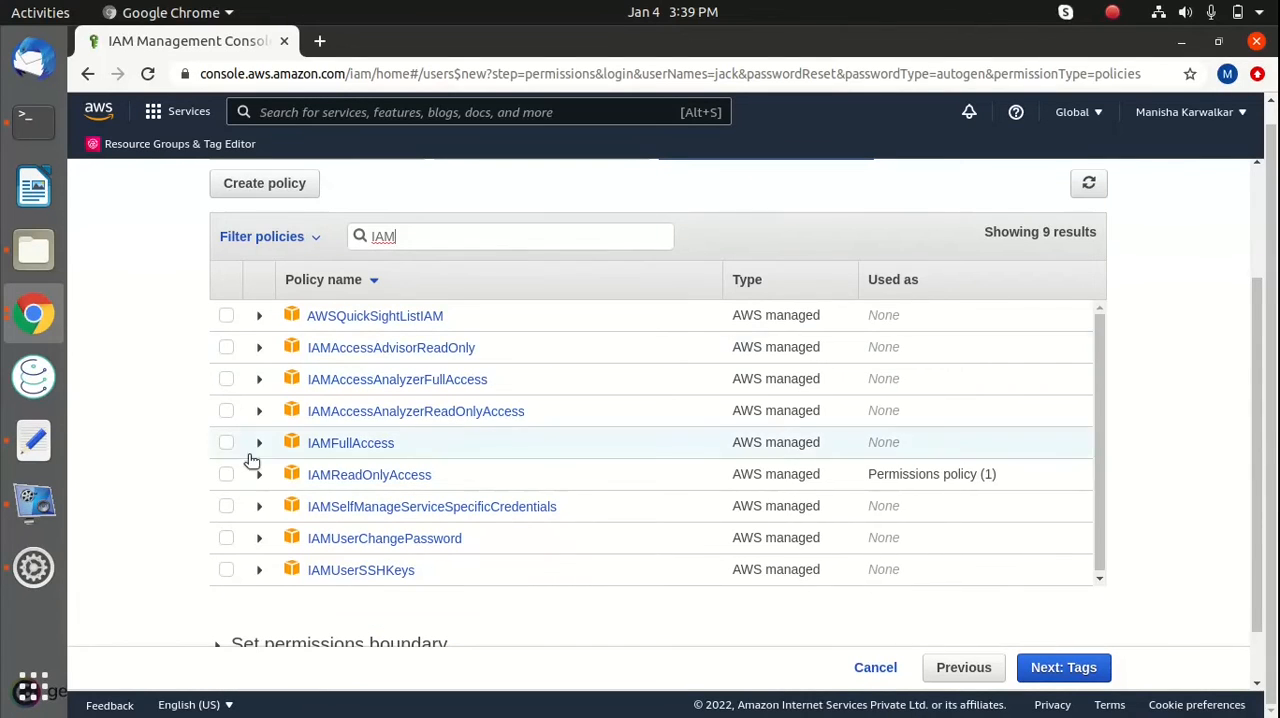
{"action": "left_click", "coordinate": [226, 475]}
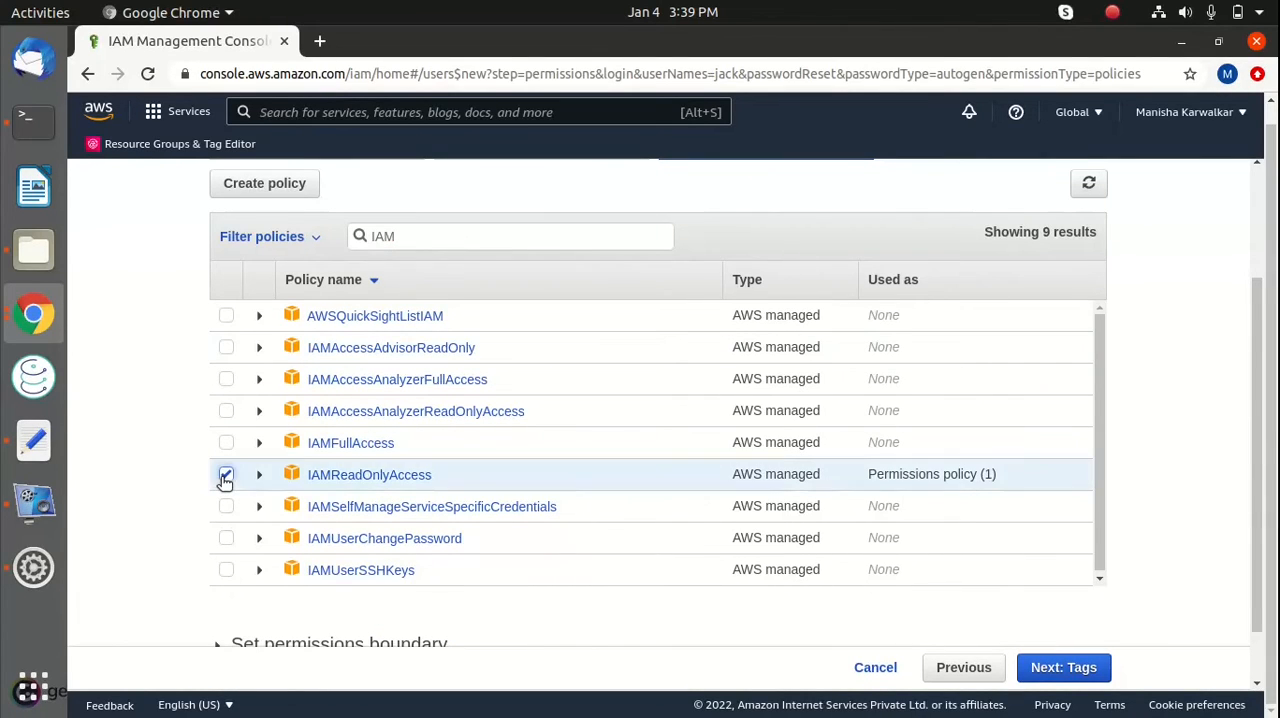
Continue through the tags page without adding any tags and create the user
{"action": "left_click", "coordinate": [1064, 670]}
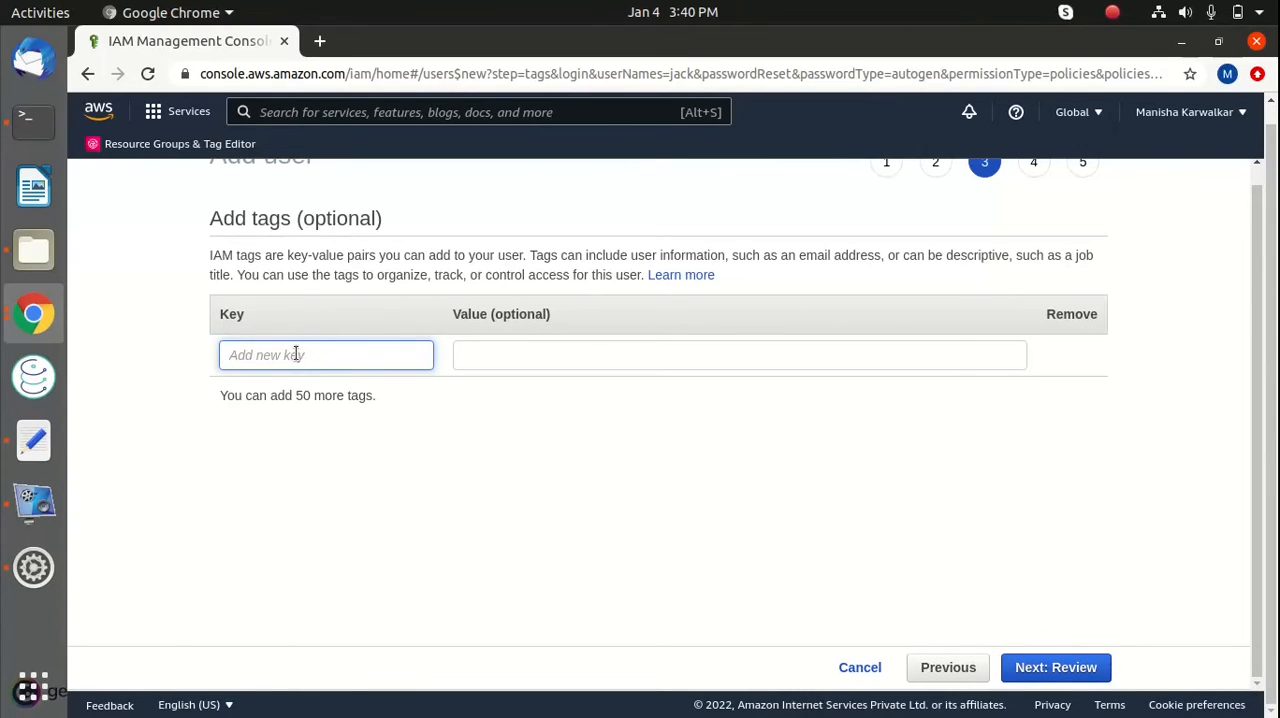
{"action": "left_click", "coordinate": [1073, 680]}
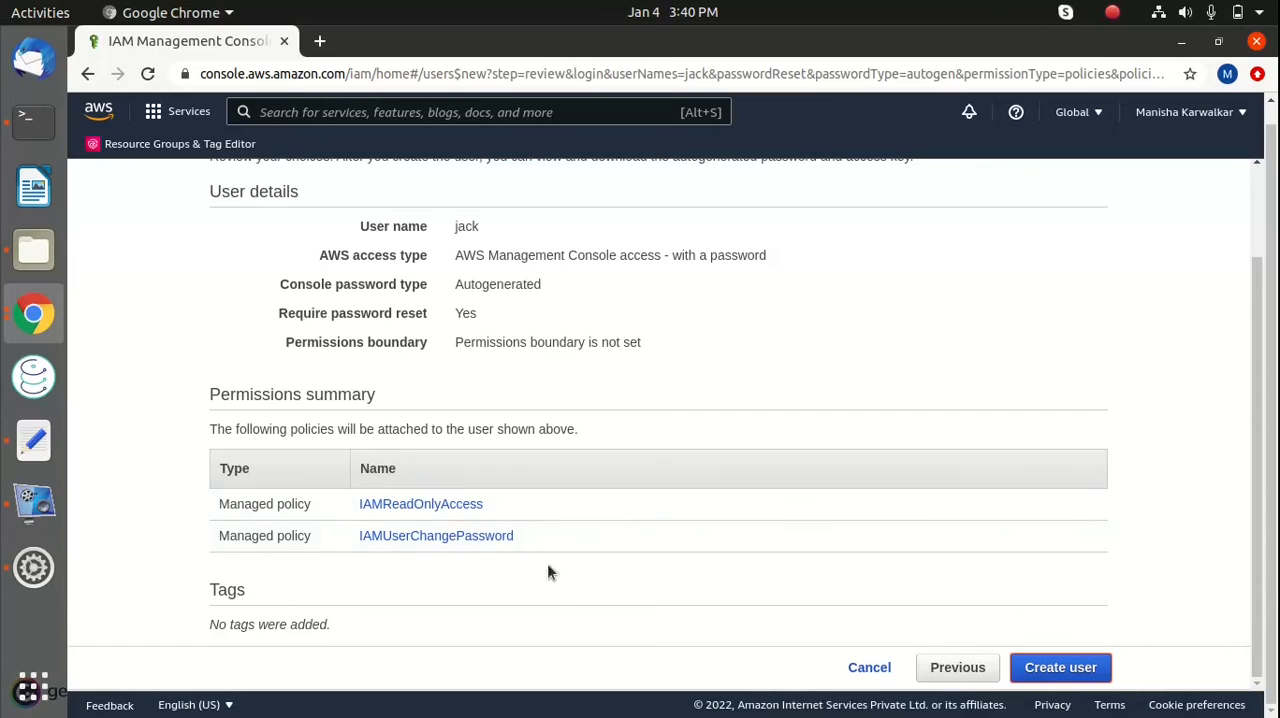
{"action": "left_click", "coordinate": [1060, 667]}
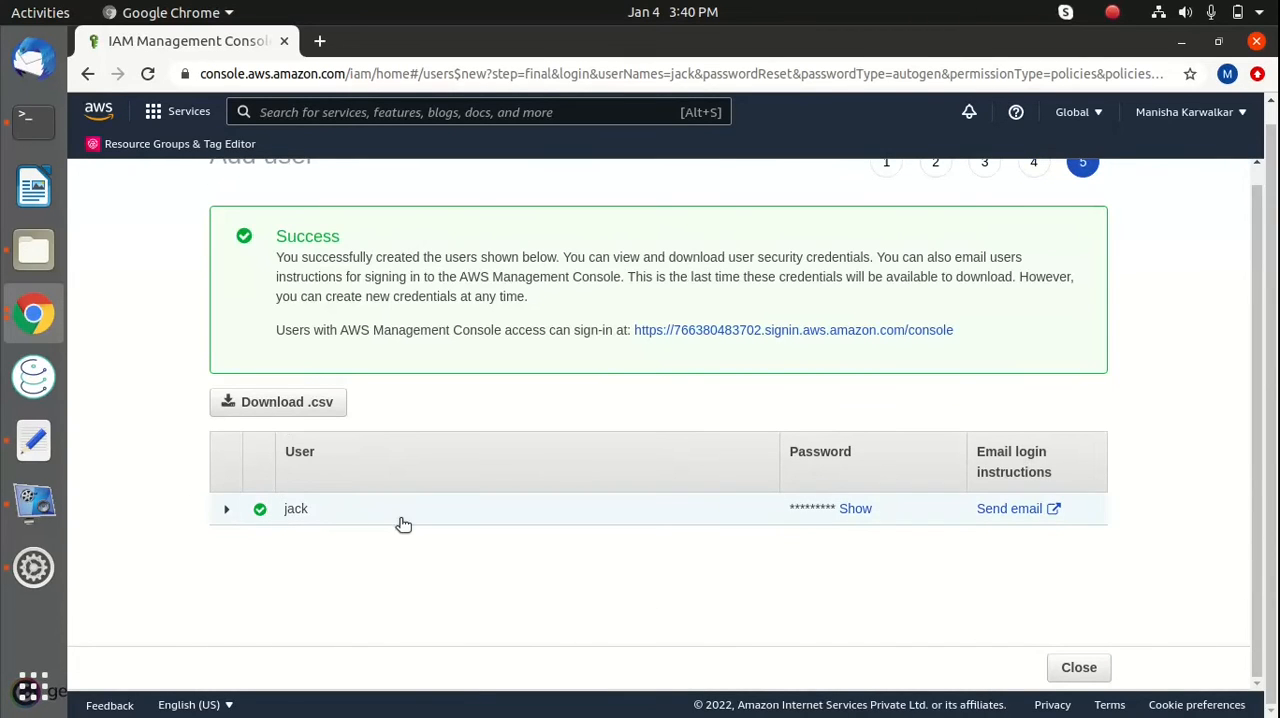
Reveal the new user's autogenerated password and copy it into the untitled Text Editor document, returning to the browser
{"action": "left_click", "coordinate": [856, 509]}
{"action": "triple_click", "coordinate": [858, 510]}
{"action": "key", "text": "ctrl+c"}
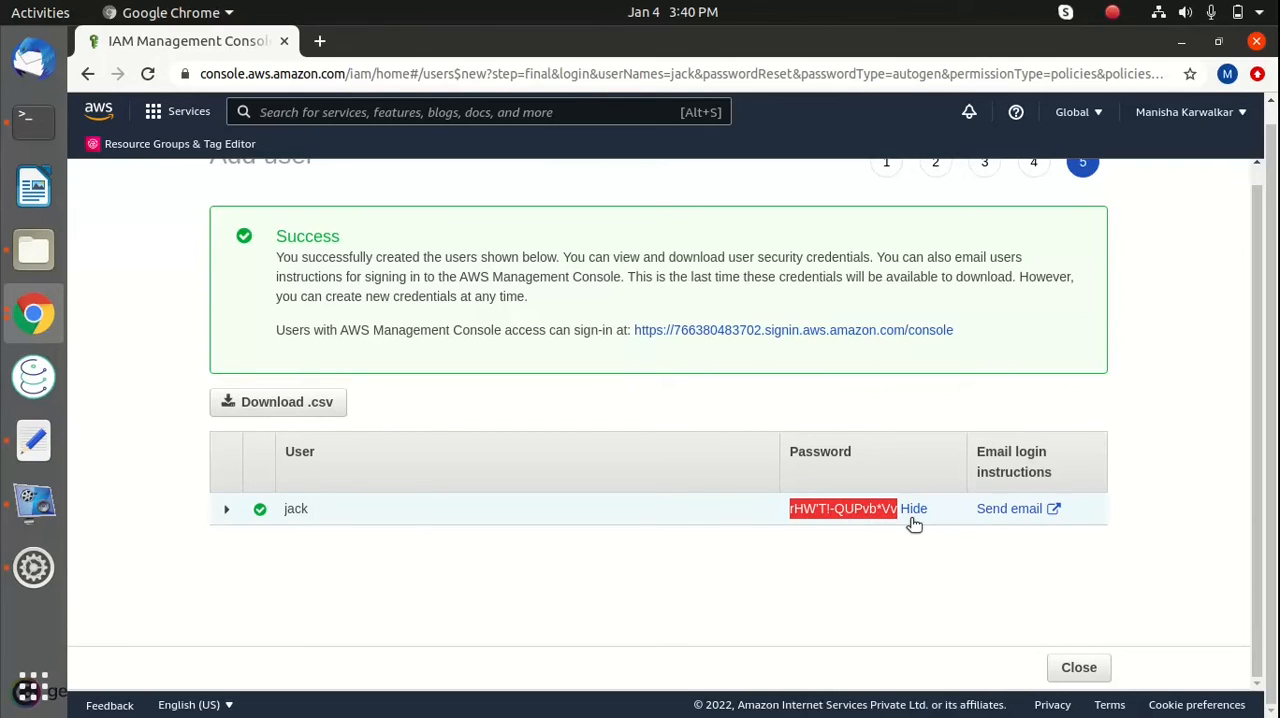
{"action": "key", "text": "alt+Tab"}
{"action": "key", "text": "alt+Tab"}
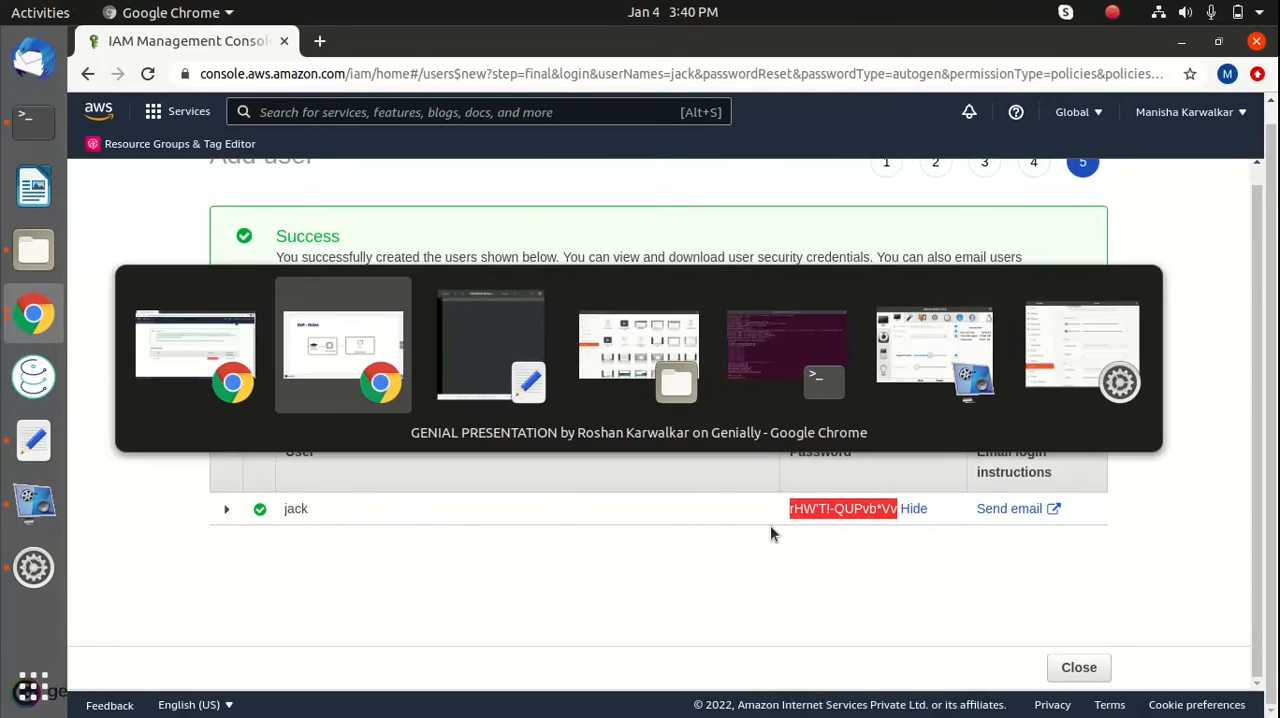
{"action": "key", "text": "ctrl+v"}
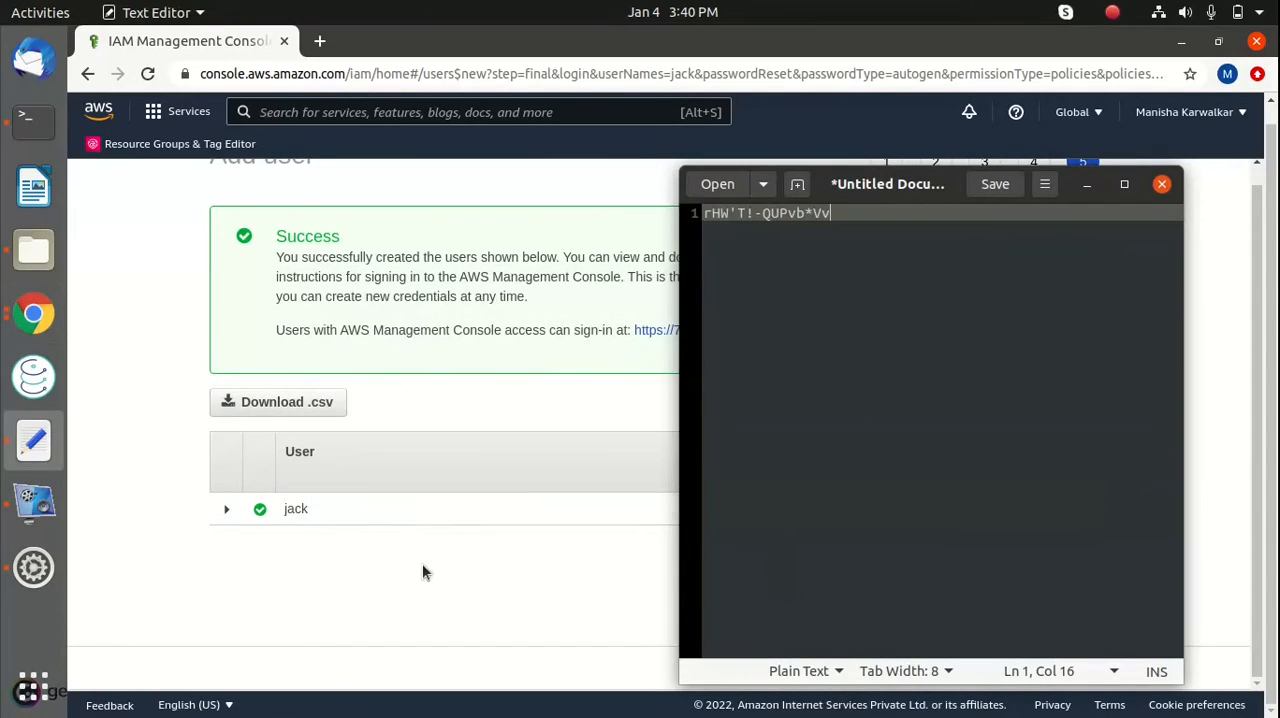
{"action": "key", "text": "alt+Tab"}
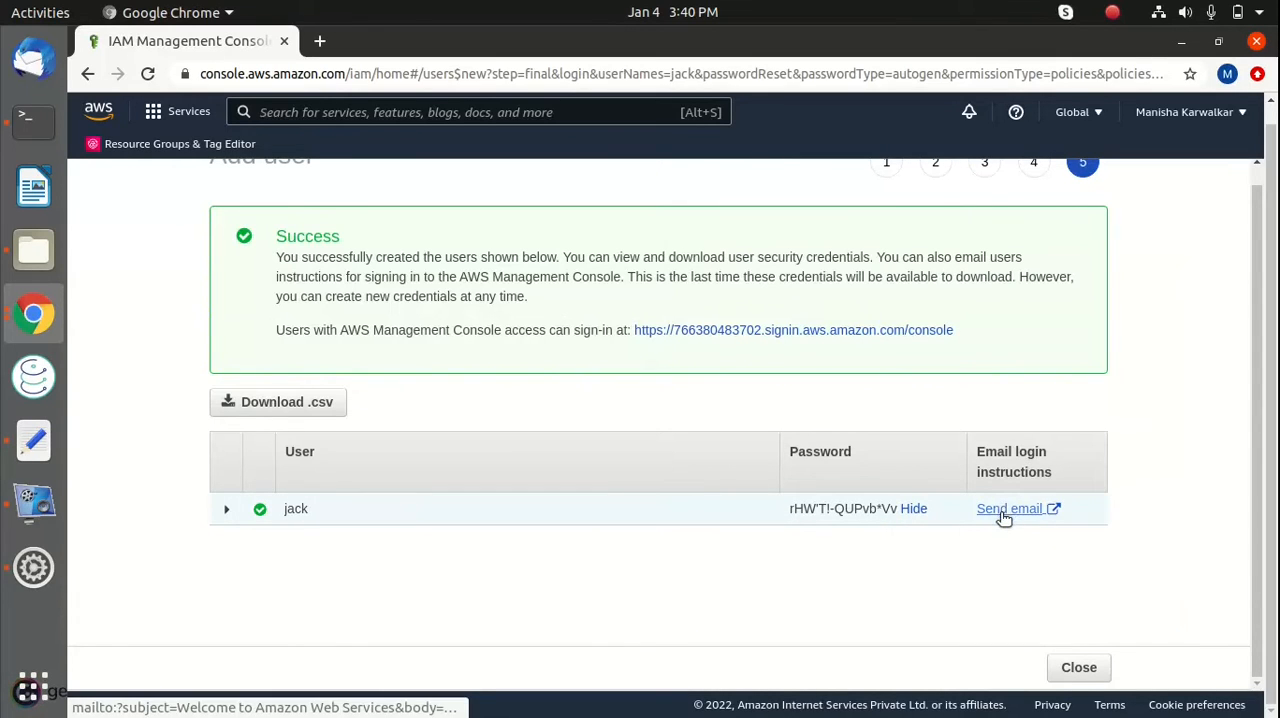
Expand the new user's row to review the creation details, and close the Add user wizard
{"action": "scroll", "coordinate": [929, 612], "scroll_direction": "up", "scroll_amount": 1}
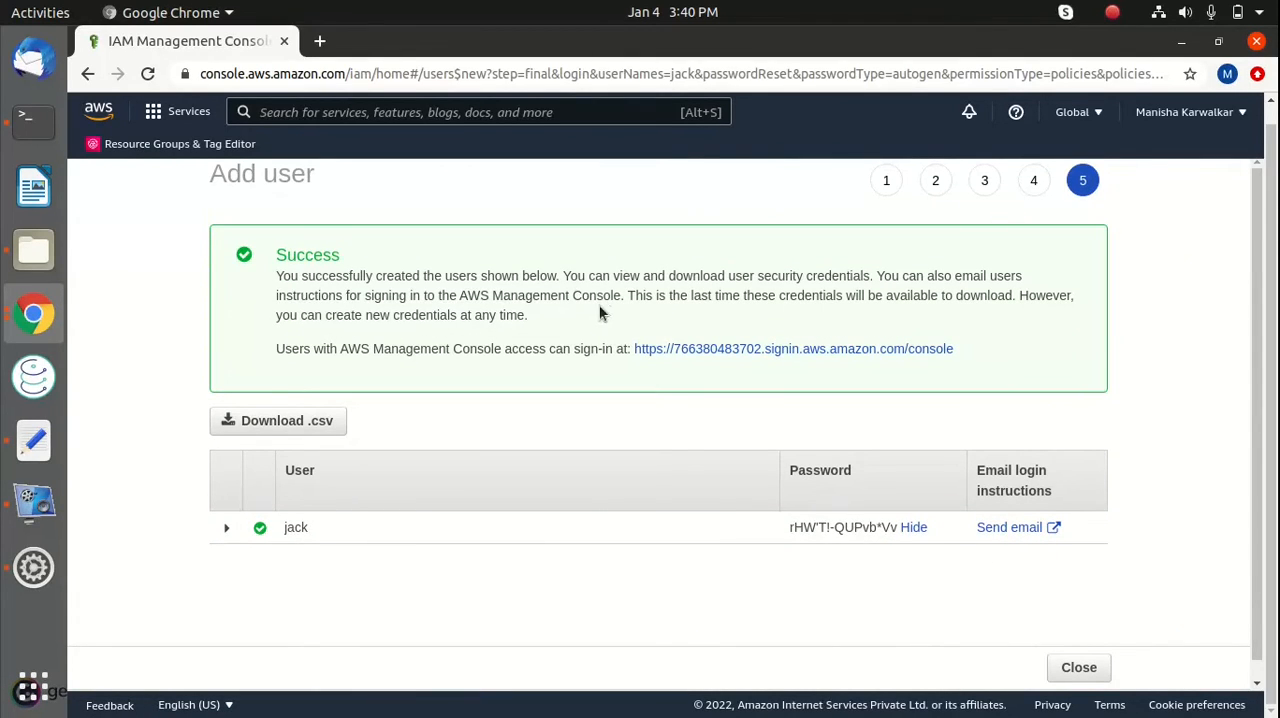
{"action": "left_click", "coordinate": [229, 530]}
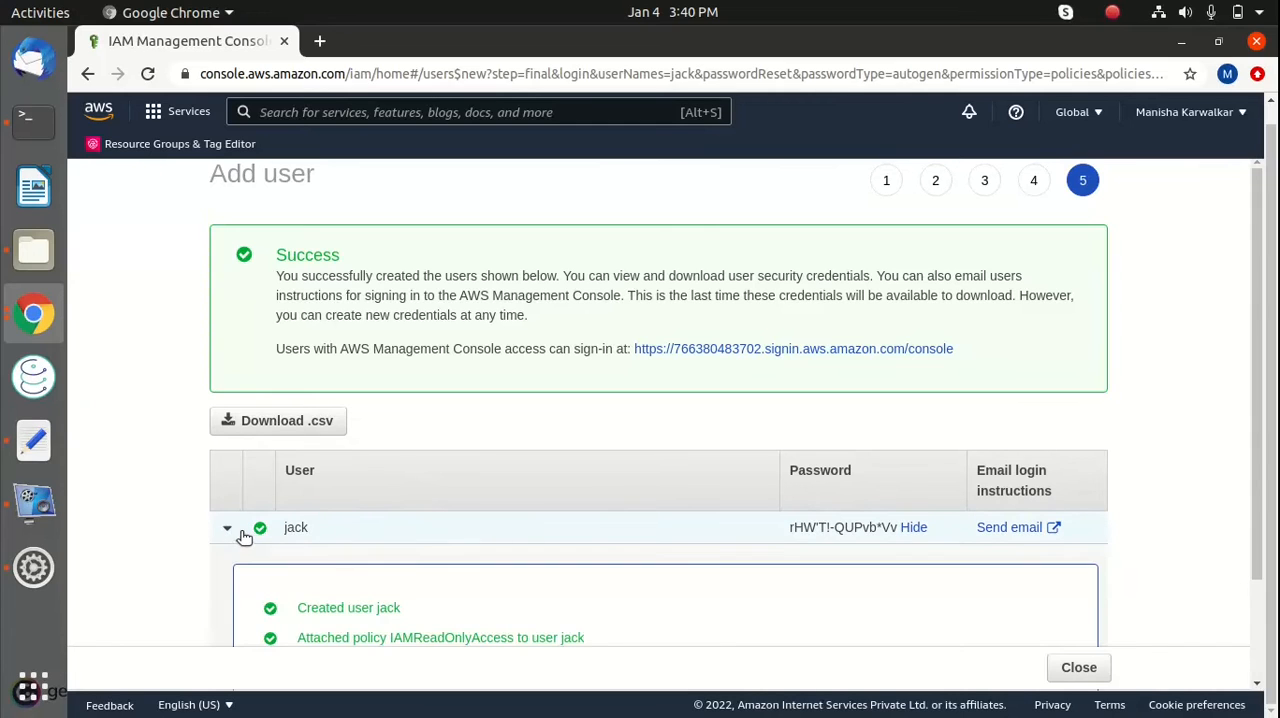
{"action": "scroll", "coordinate": [442, 568], "scroll_direction": "down", "scroll_amount": 2}
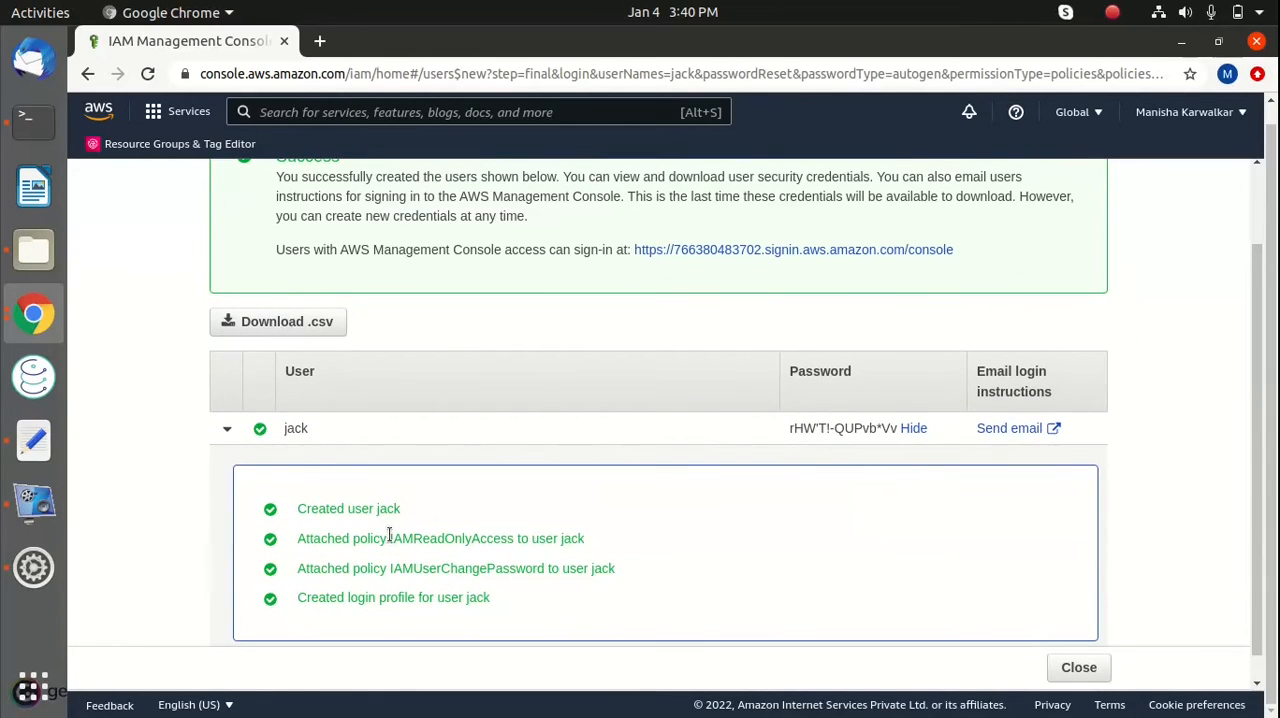
{"action": "scroll", "coordinate": [389, 535], "scroll_direction": "up", "scroll_amount": 2}
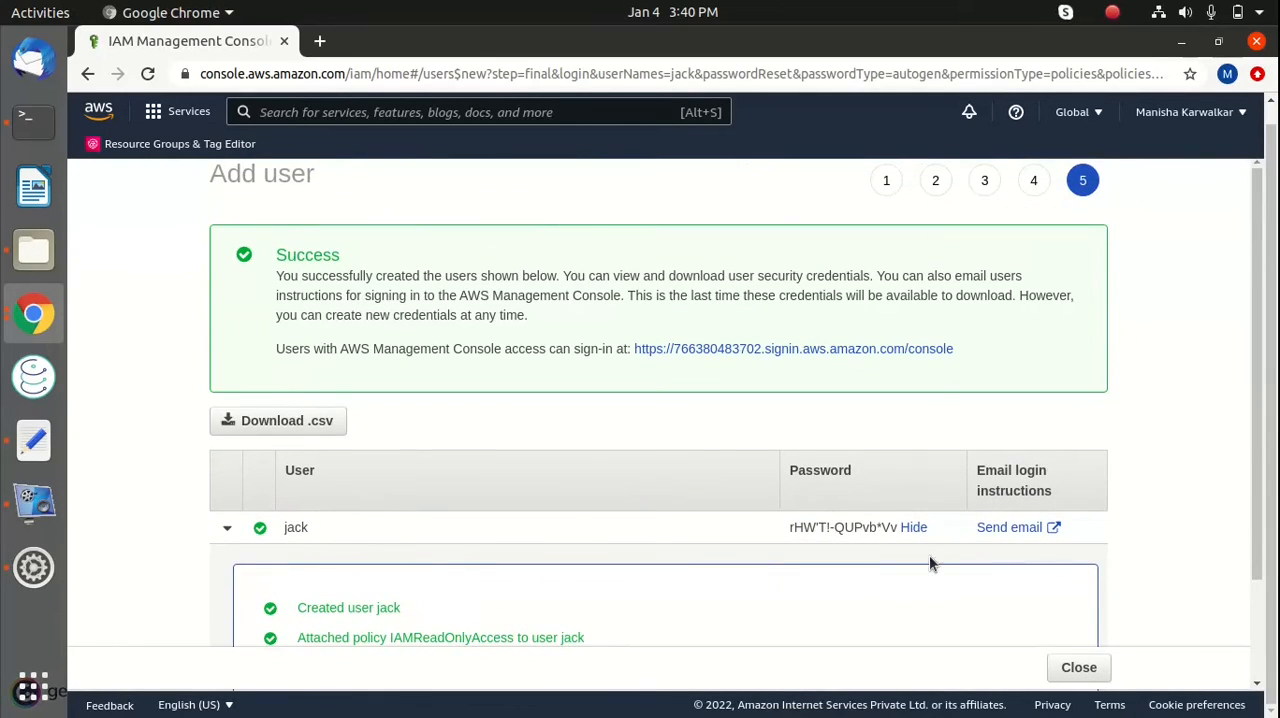
{"action": "scroll", "coordinate": [929, 563], "scroll_direction": "down", "scroll_amount": 3}
{"action": "left_click", "coordinate": [1078, 667]}
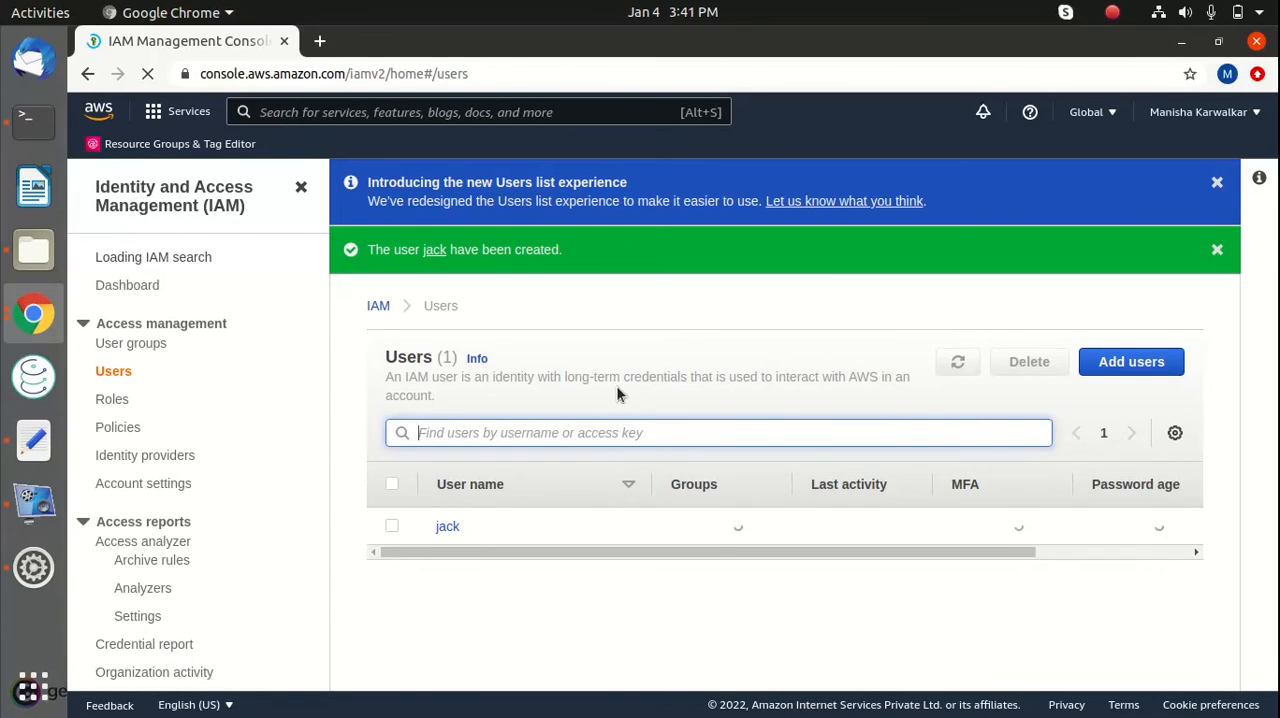
Open the new user's summary page from the Users list and show its security credentials
{"action": "left_click", "coordinate": [393, 530]}
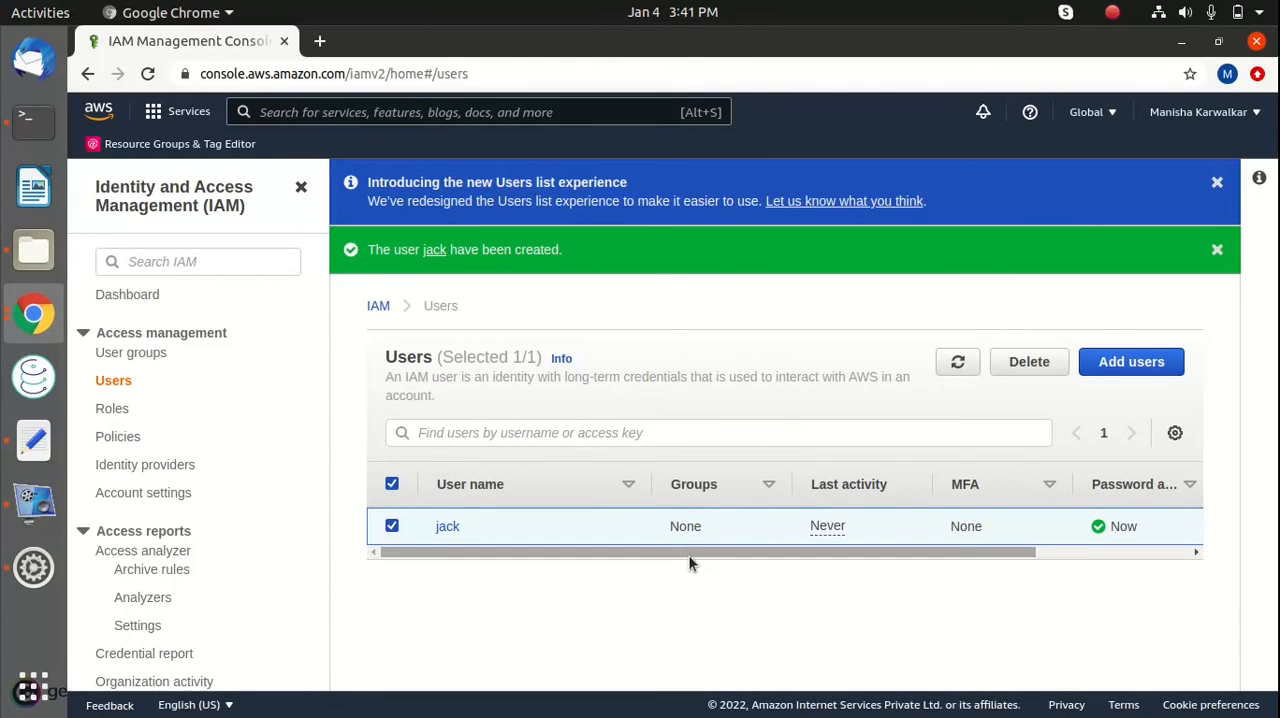
{"action": "left_click_drag", "start_coordinate": [451, 551], "coordinate": [423, 543]}
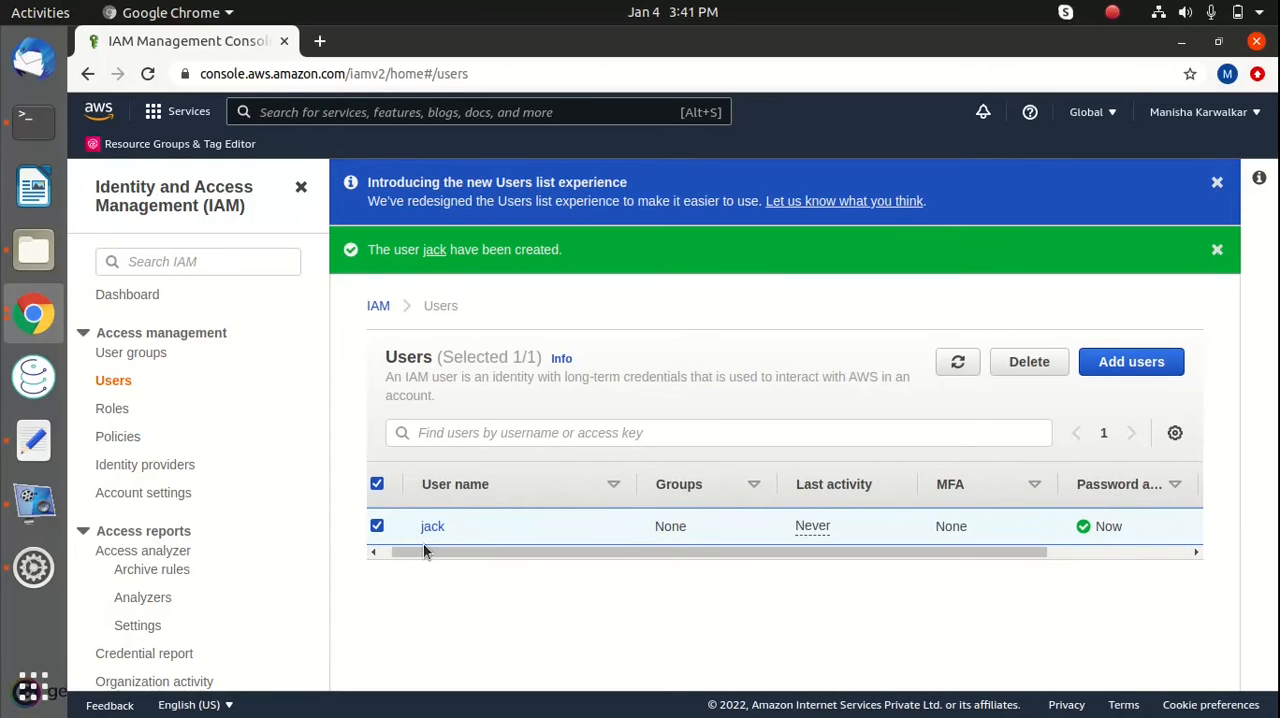
{"action": "left_click", "coordinate": [432, 528]}
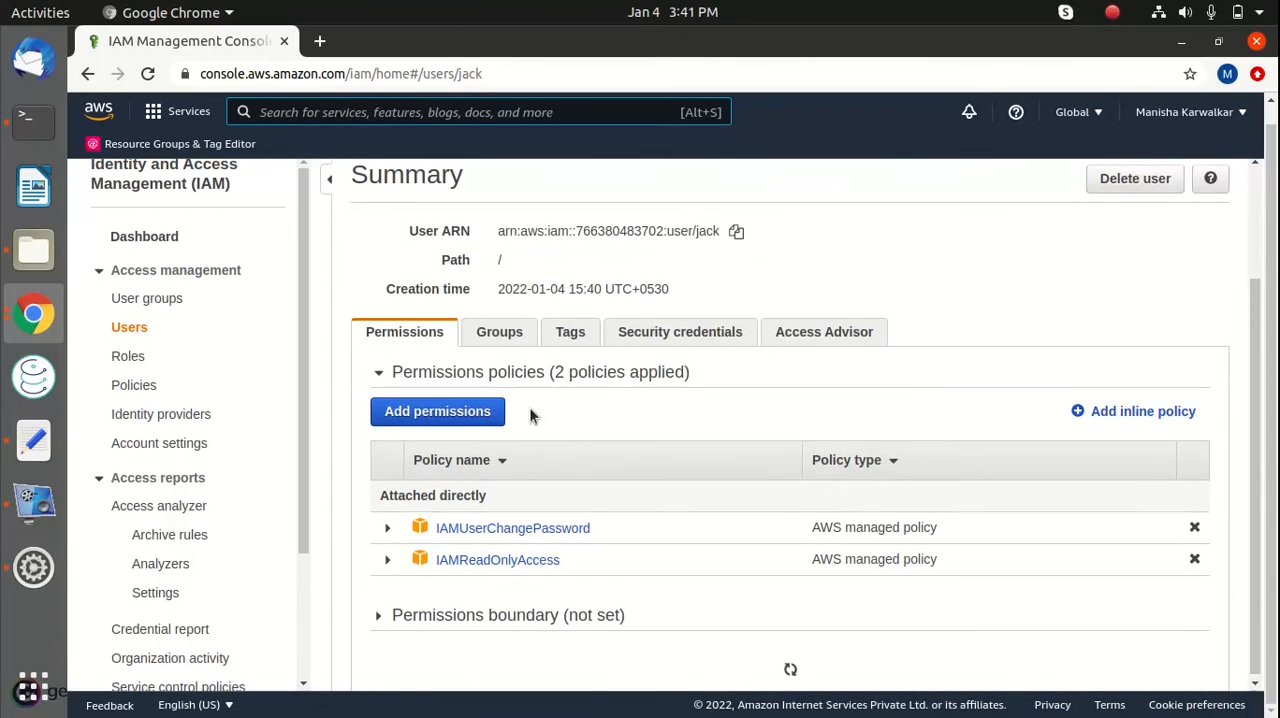
{"action": "scroll", "coordinate": [530, 415], "scroll_direction": "up", "scroll_amount": 3}
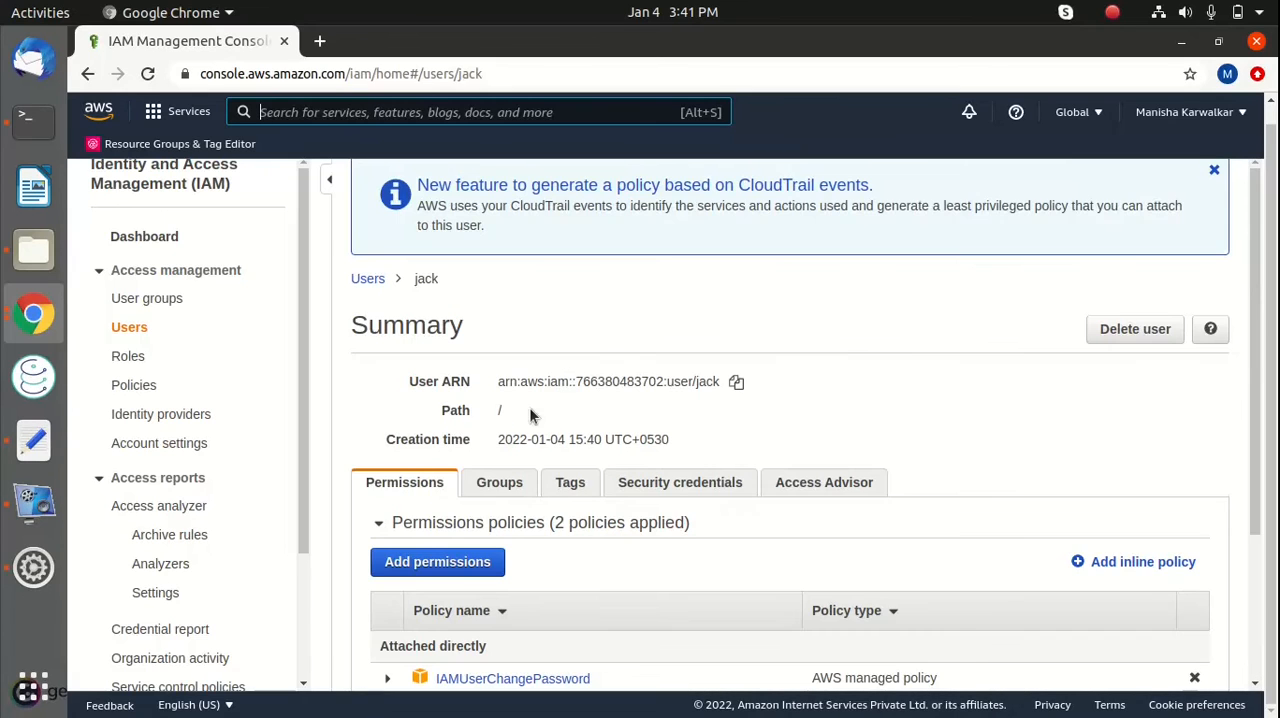
{"action": "scroll", "coordinate": [530, 415], "scroll_direction": "down", "scroll_amount": 3}
{"action": "left_click", "coordinate": [685, 326]}
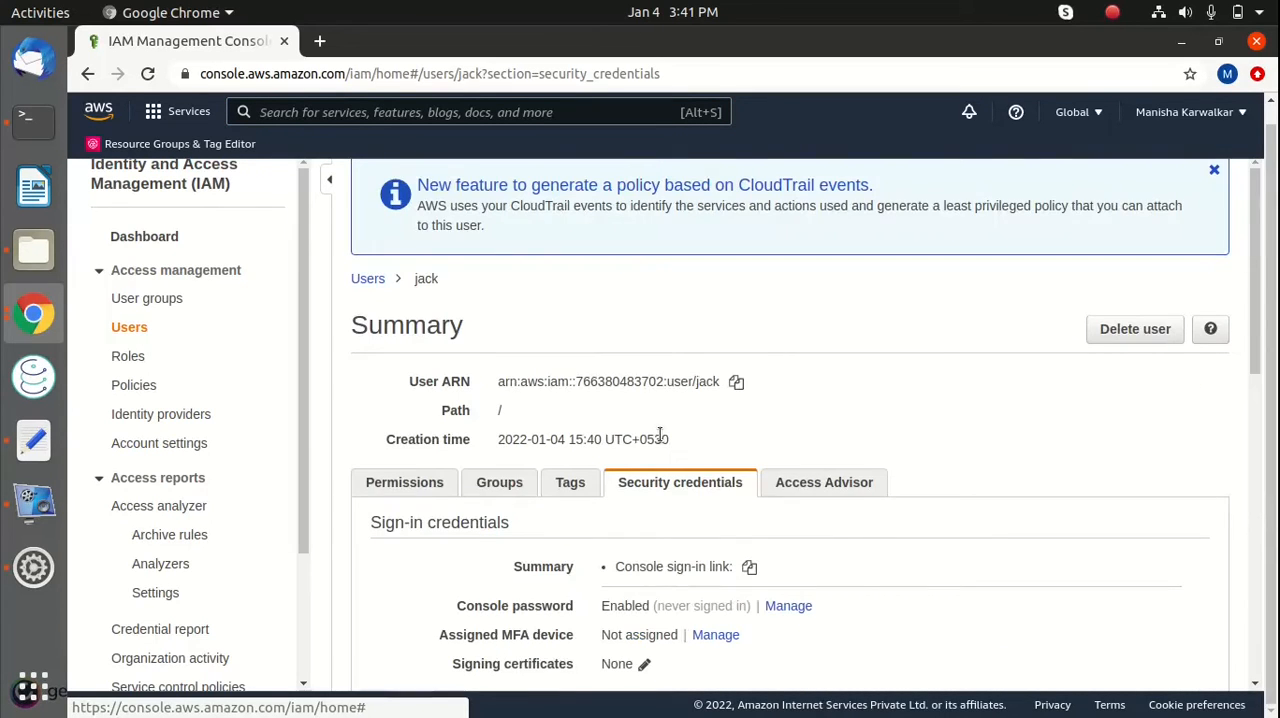
Copy the console sign-in link from the user's sign-in credentials
{"action": "scroll", "coordinate": [660, 434], "scroll_direction": "down", "scroll_amount": 3}
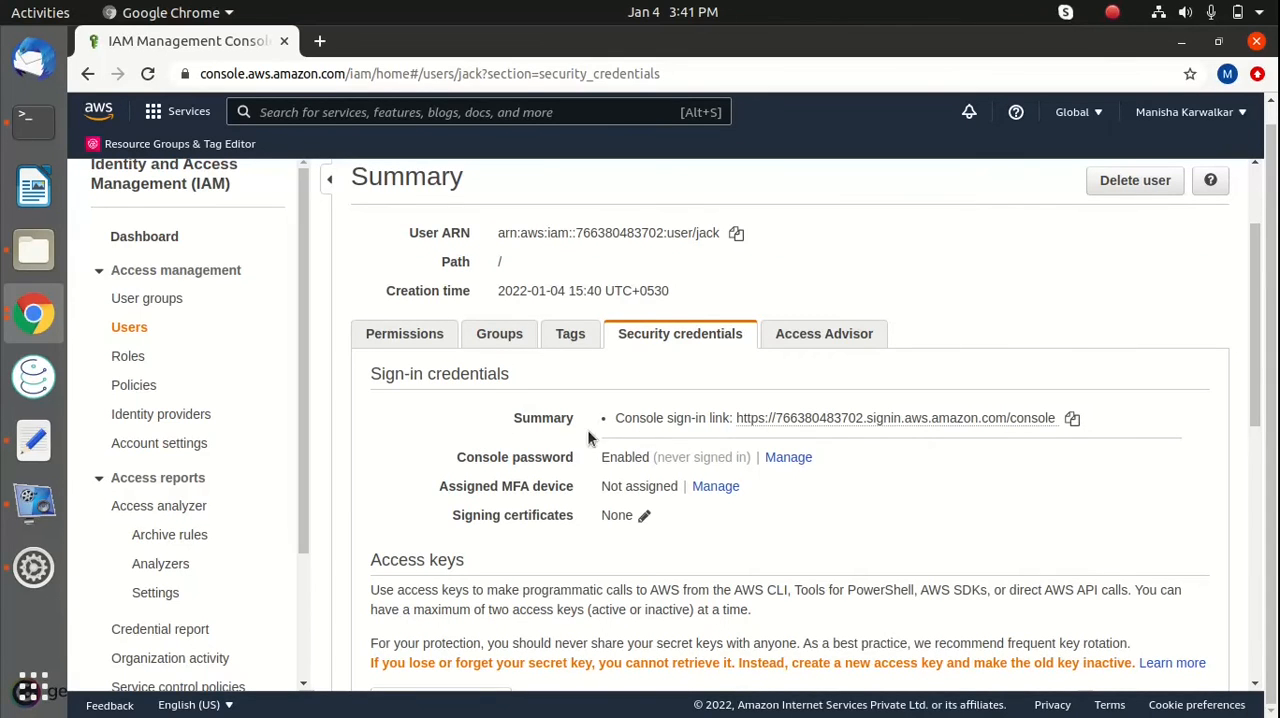
{"action": "scroll", "coordinate": [455, 388], "scroll_direction": "up", "scroll_amount": 4}
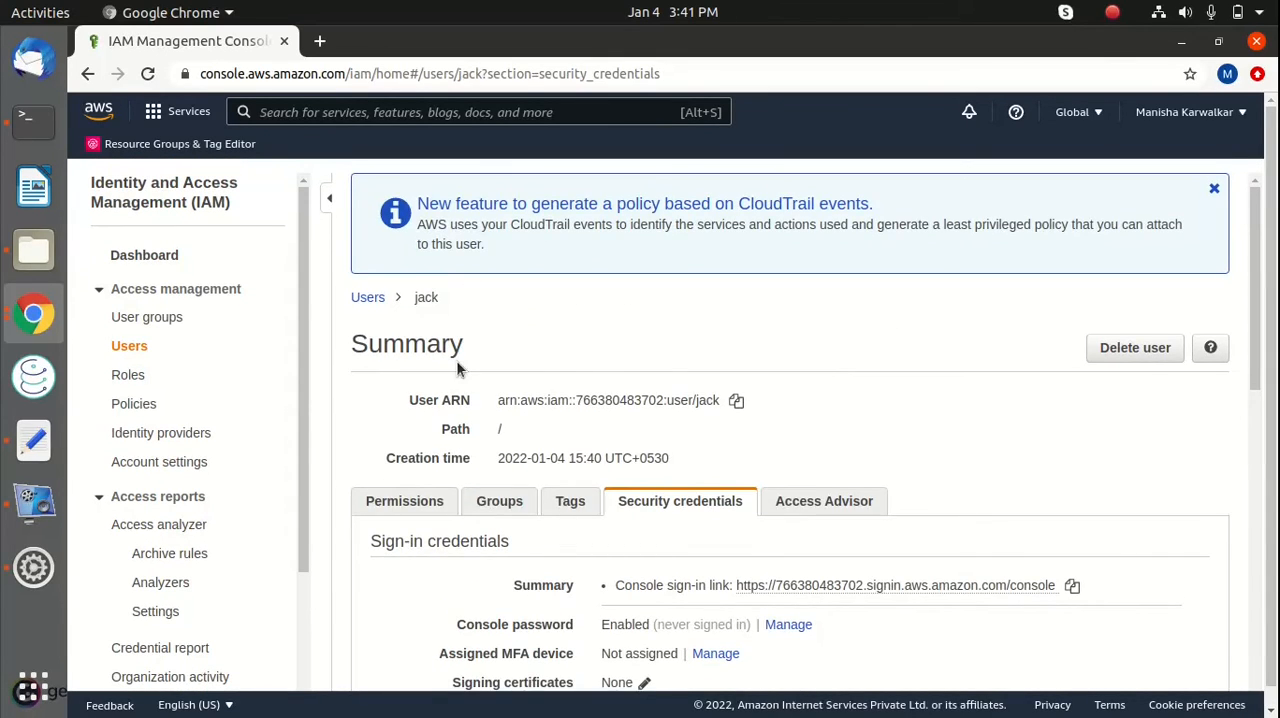
{"action": "scroll", "coordinate": [459, 369], "scroll_direction": "down", "scroll_amount": 2}
{"action": "scroll", "coordinate": [520, 410], "scroll_direction": "down", "scroll_amount": 1}
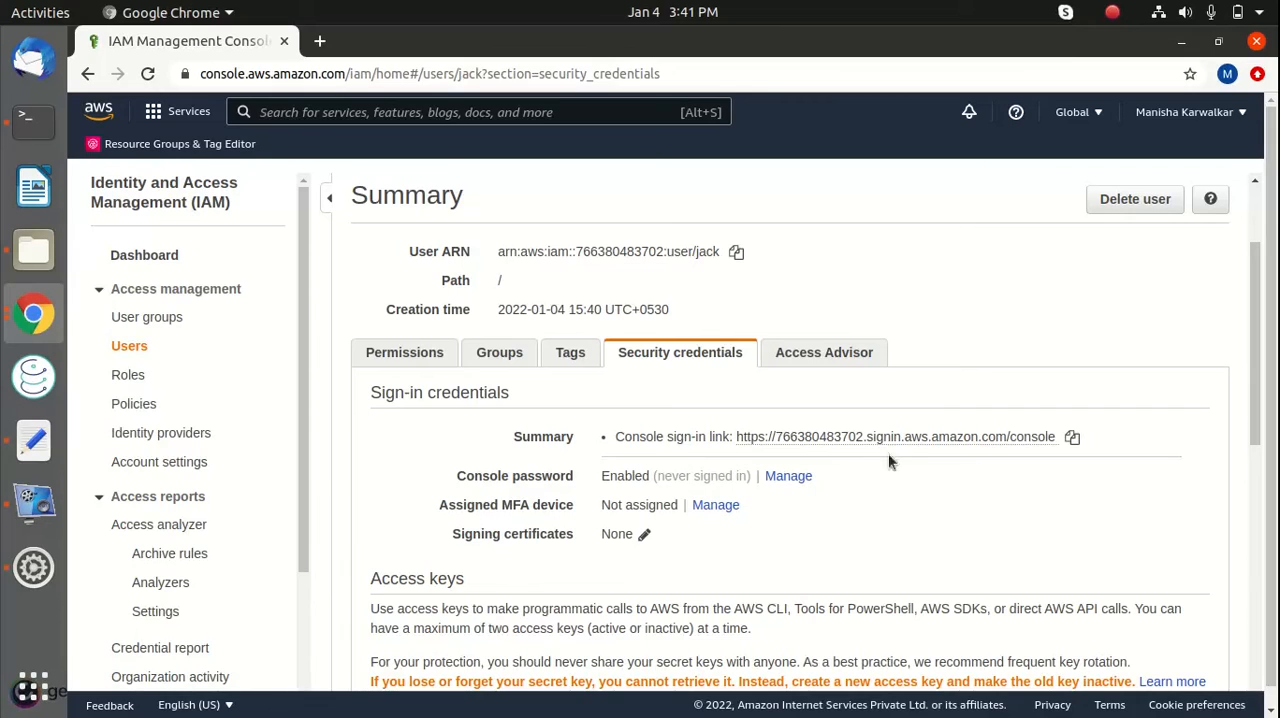
{"action": "left_click", "coordinate": [1073, 438]}
Open the copied console sign-in link in a new incognito window and highlight the prefilled account ID
{"action": "key", "text": "ctrl+shift+n"}
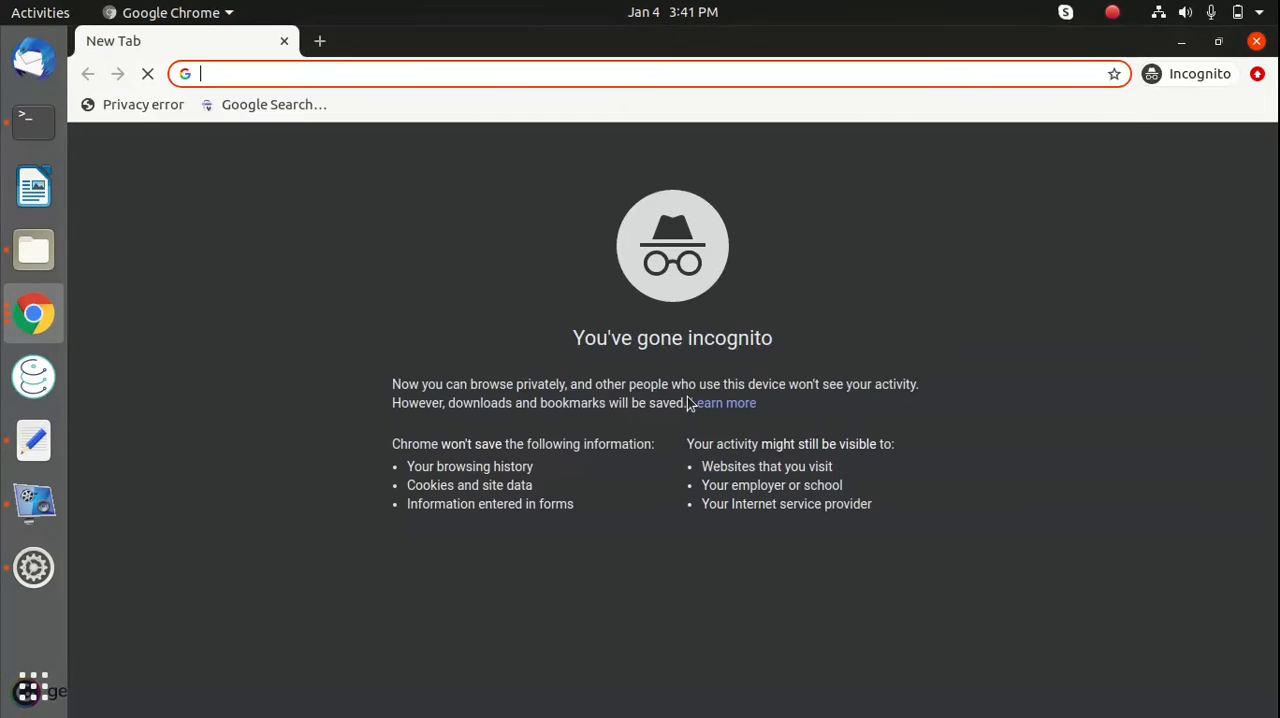
{"action": "key", "text": "ctrl+v"}
{"action": "key", "text": "Return"}
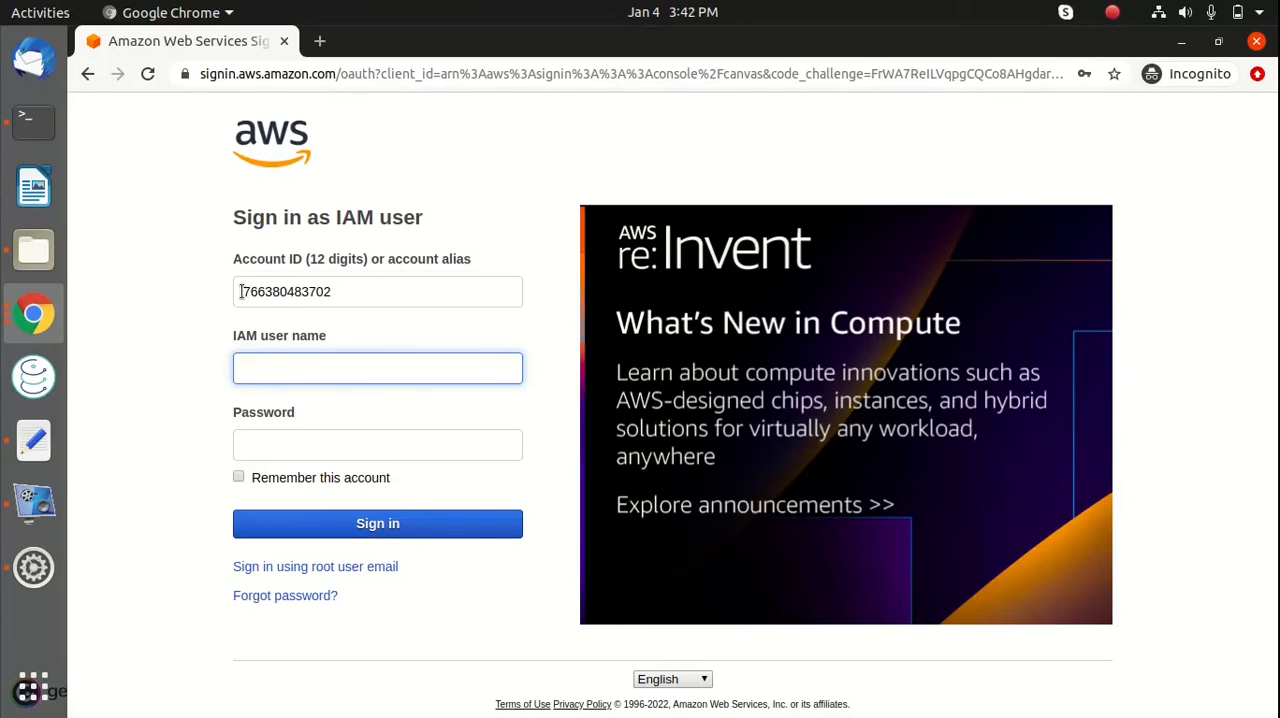
{"action": "left_click_drag", "start_coordinate": [241, 291], "coordinate": [401, 305]}
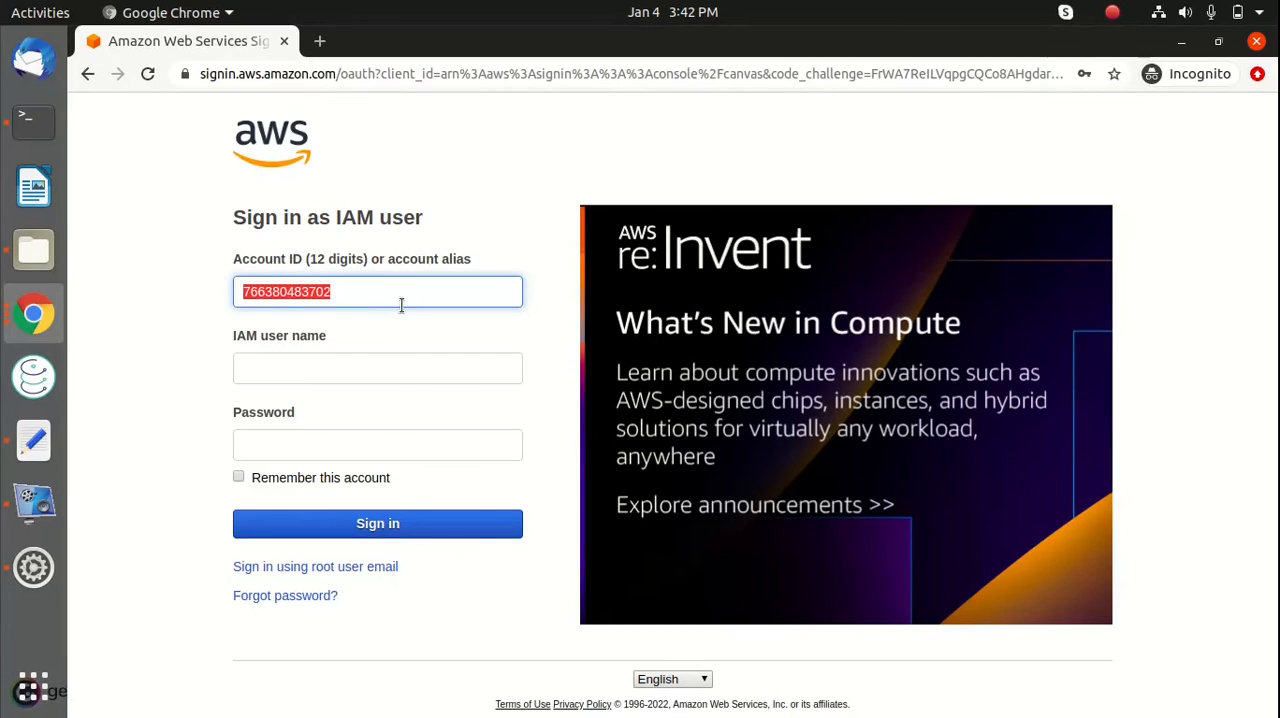
Keep the prefilled account ID and enter the new IAM user's name in the sign-in form
{"action": "left_click", "coordinate": [183, 310]}
{"action": "left_click_drag", "start_coordinate": [238, 291], "coordinate": [387, 294]}
{"action": "left_click", "coordinate": [310, 365]}
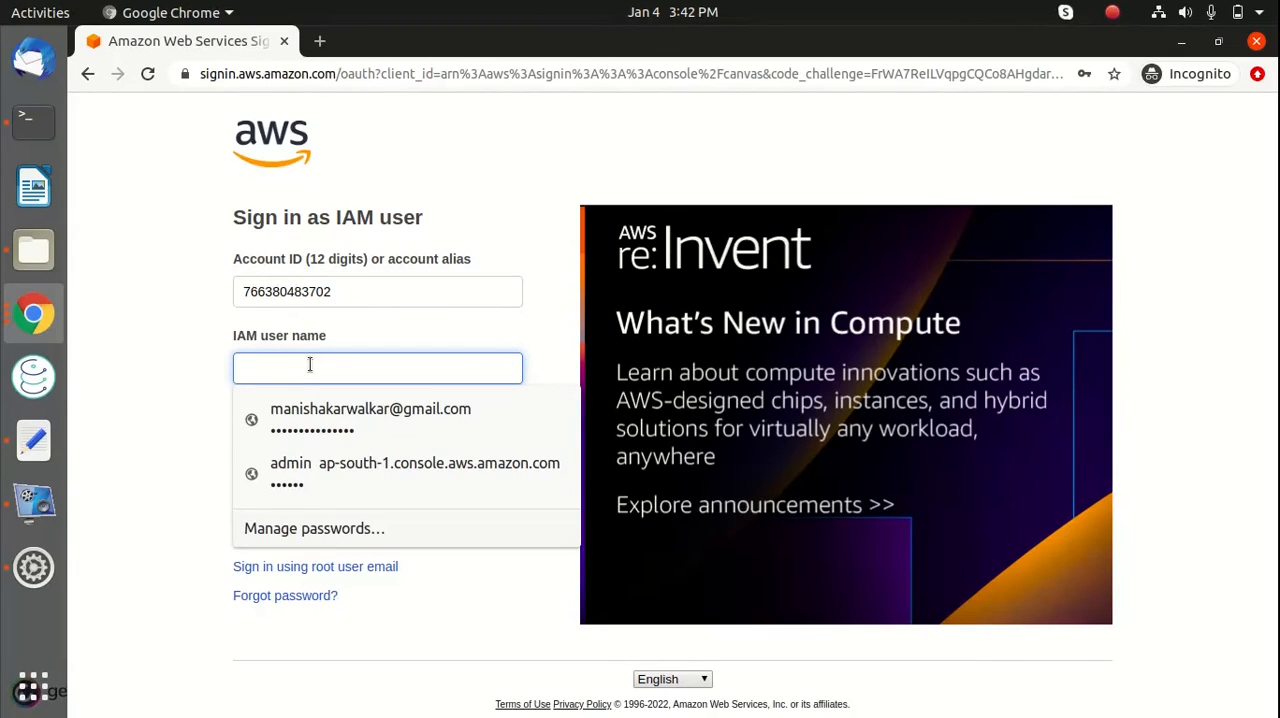
{"action": "type", "text": "jack"}
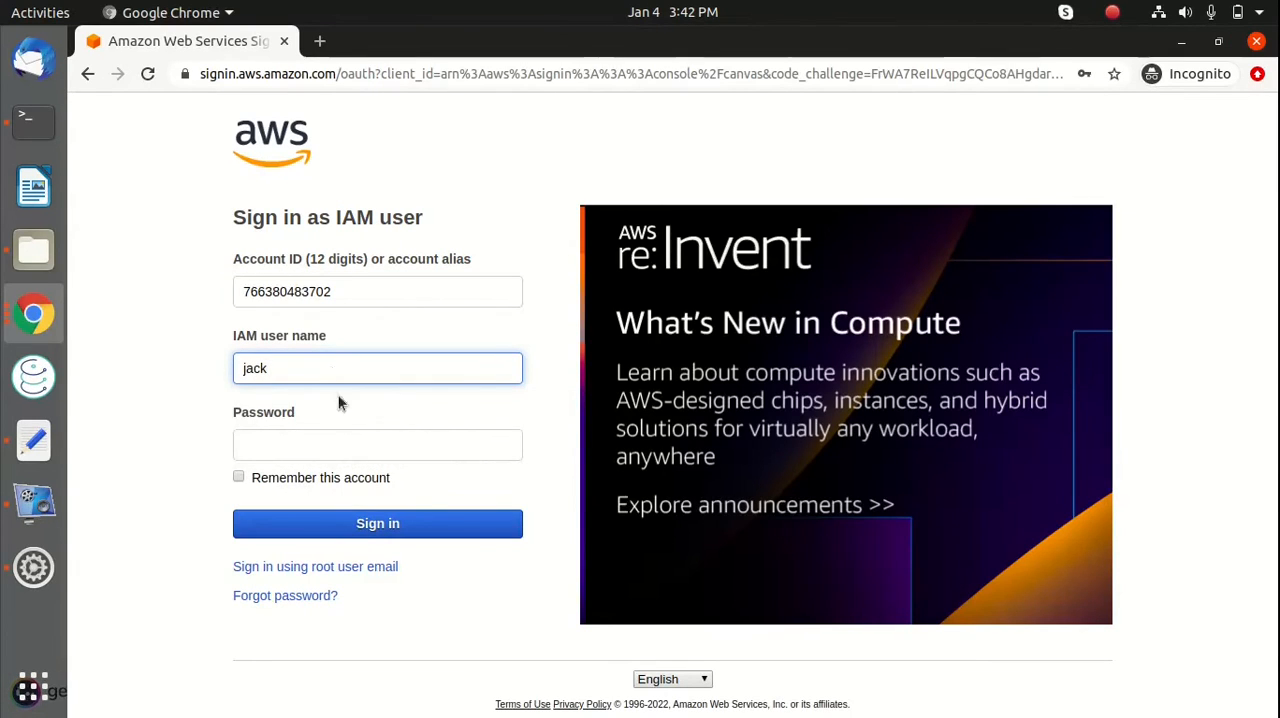
Copy the saved password from the text editor, paste it into the sign-in form's Password field, and sign in
{"action": "left_click", "coordinate": [333, 450]}
{"action": "key", "text": "alt+Tab"}
{"action": "key", "text": "alt+Tab"}
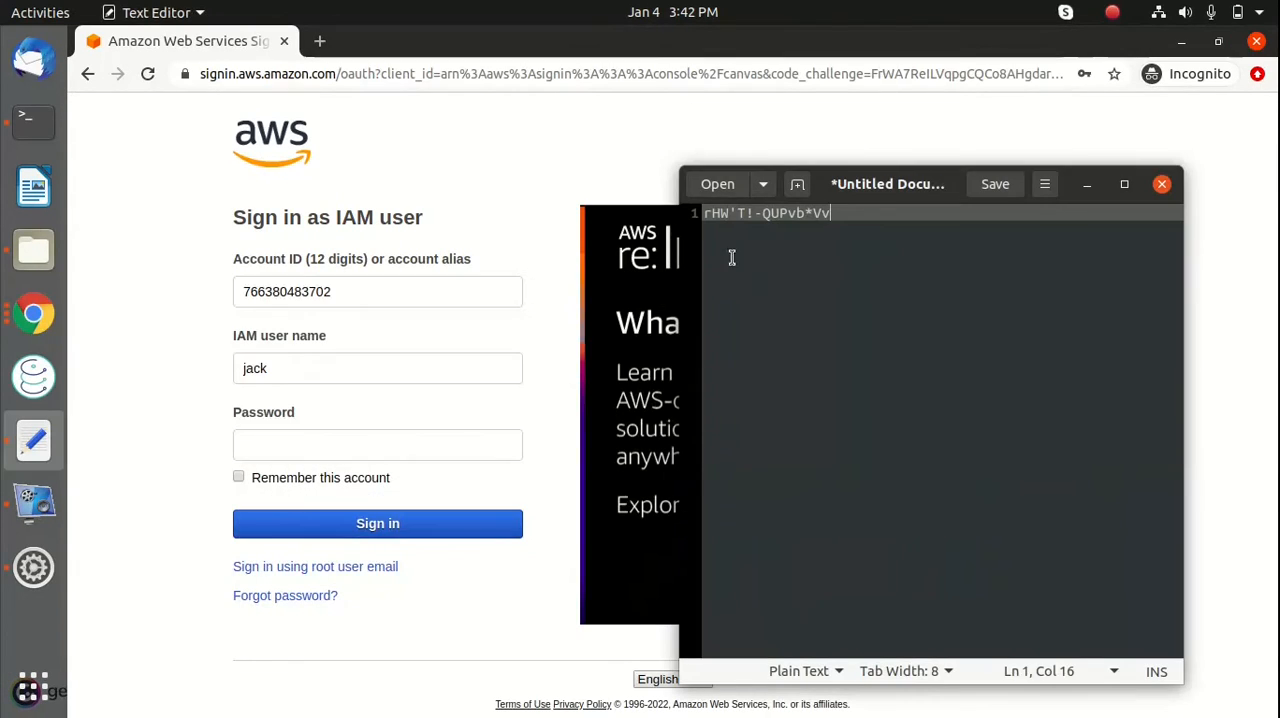
{"action": "left_click_drag", "start_coordinate": [849, 214], "coordinate": [568, 188]}
{"action": "key", "text": "ctrl+c"}
{"action": "left_click", "coordinate": [334, 445]}
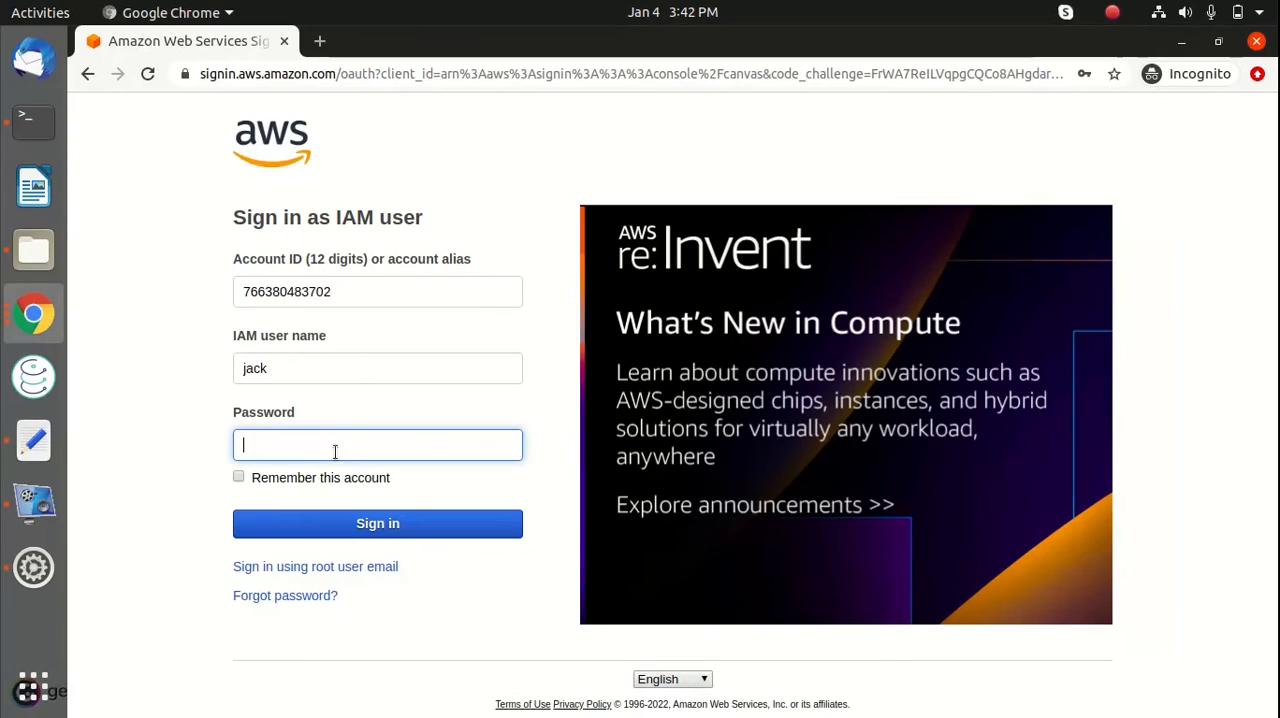
{"action": "key", "text": "ctrl+v"}
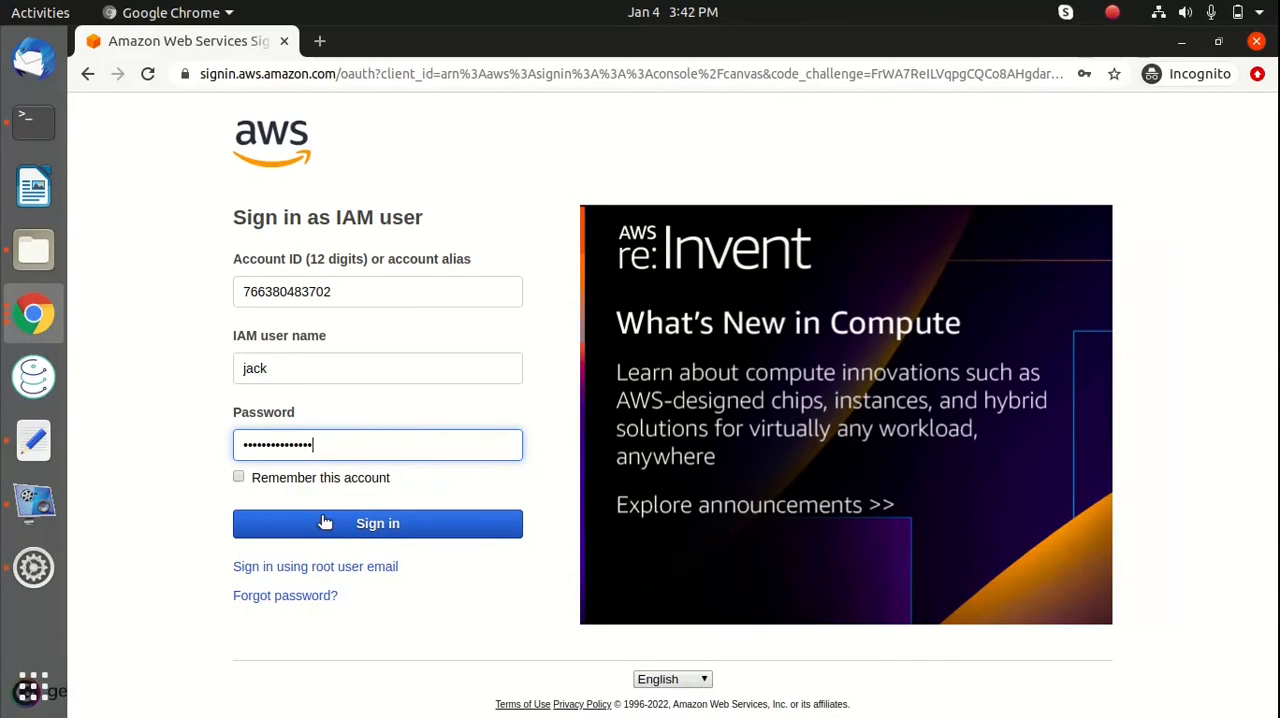
{"action": "left_click", "coordinate": [260, 518]}
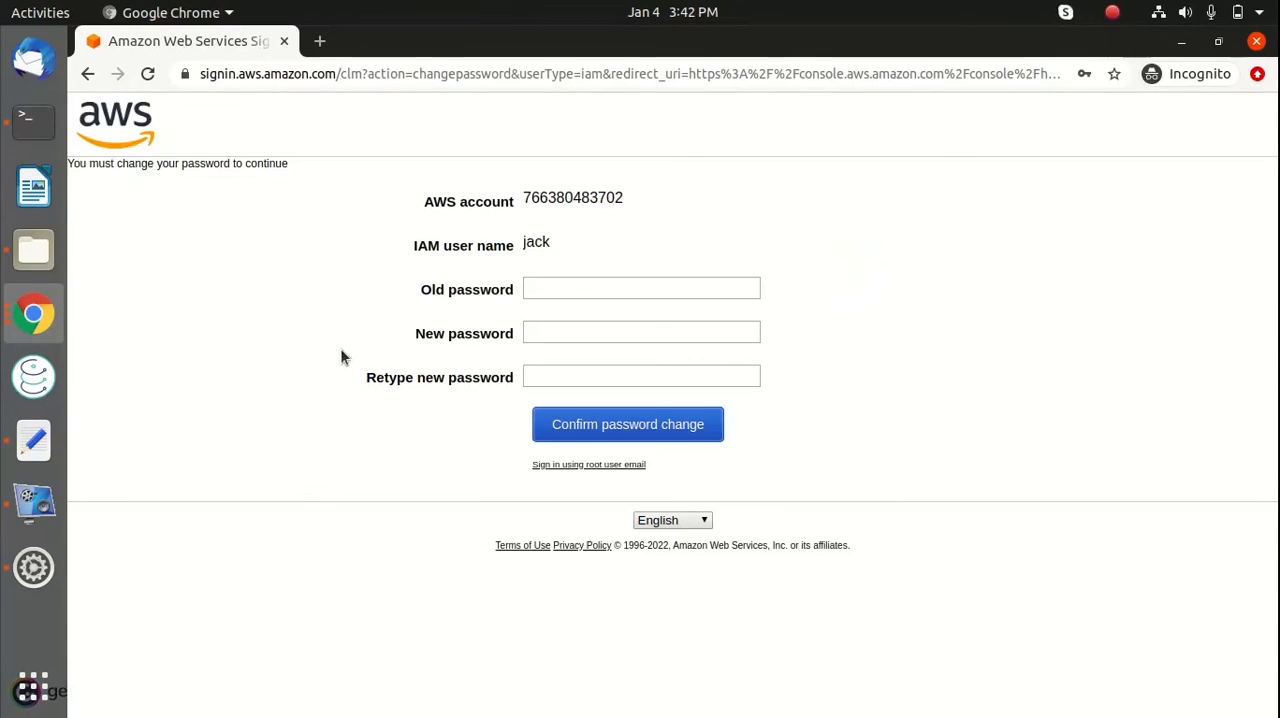
Try to change the IAM user's password by entering the old password and a short new password twice
{"action": "left_click", "coordinate": [608, 287]}
{"action": "left_click", "coordinate": [280, 273]}
{"action": "left_click", "coordinate": [549, 283]}
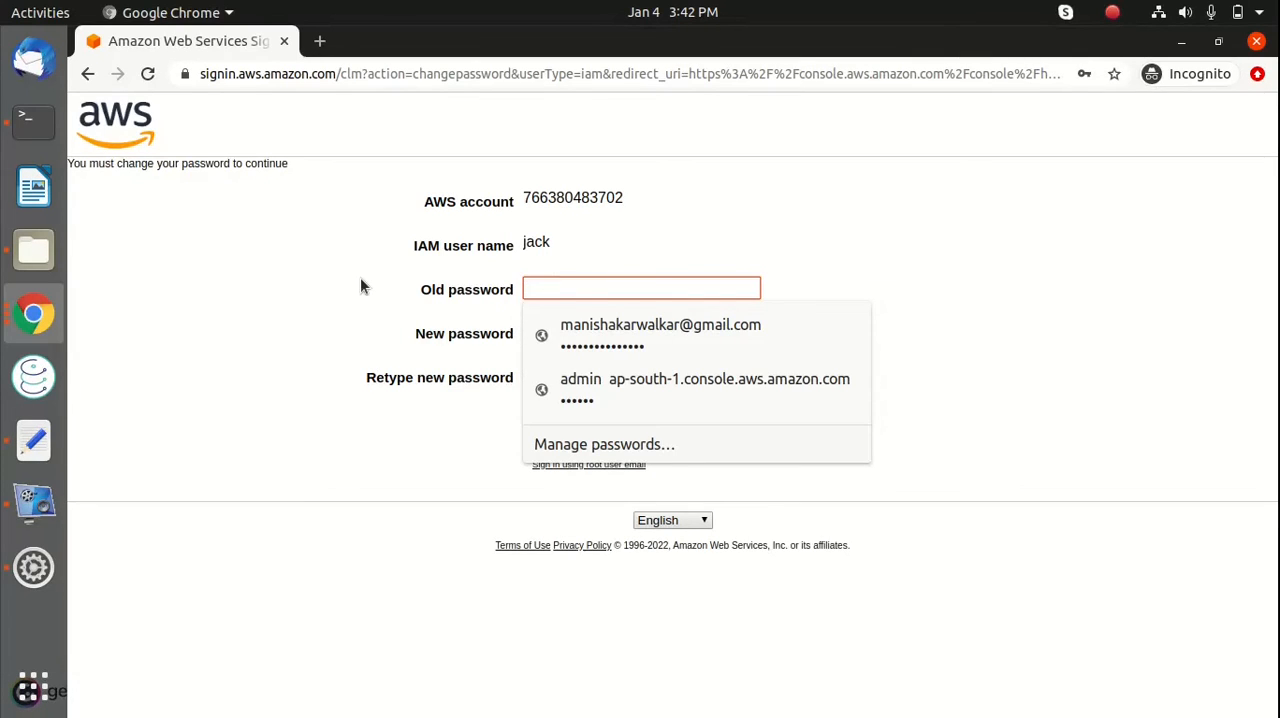
{"action": "type", "text": "a"}
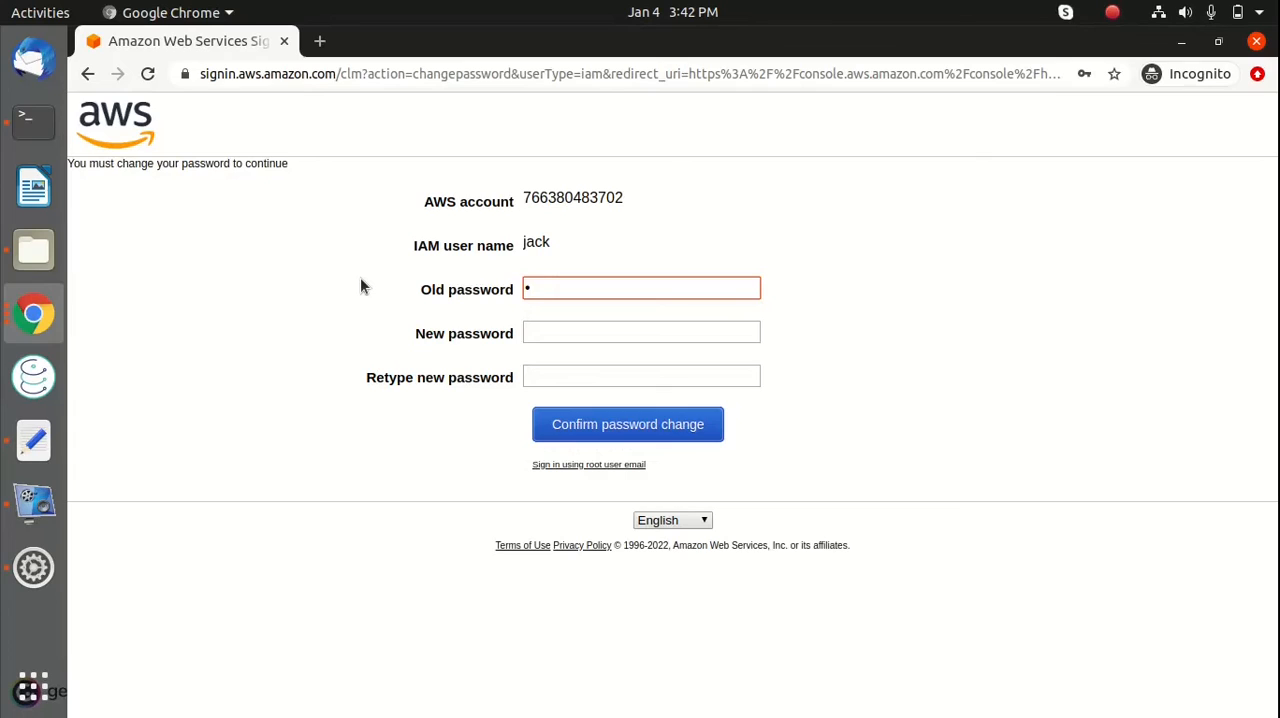
{"action": "type", "text": "a"}
{"action": "key", "text": "BackSpace"}
{"action": "key", "text": "ctrl+v"}
{"action": "key", "text": "Tab"}
{"action": "type", "text": "******"}
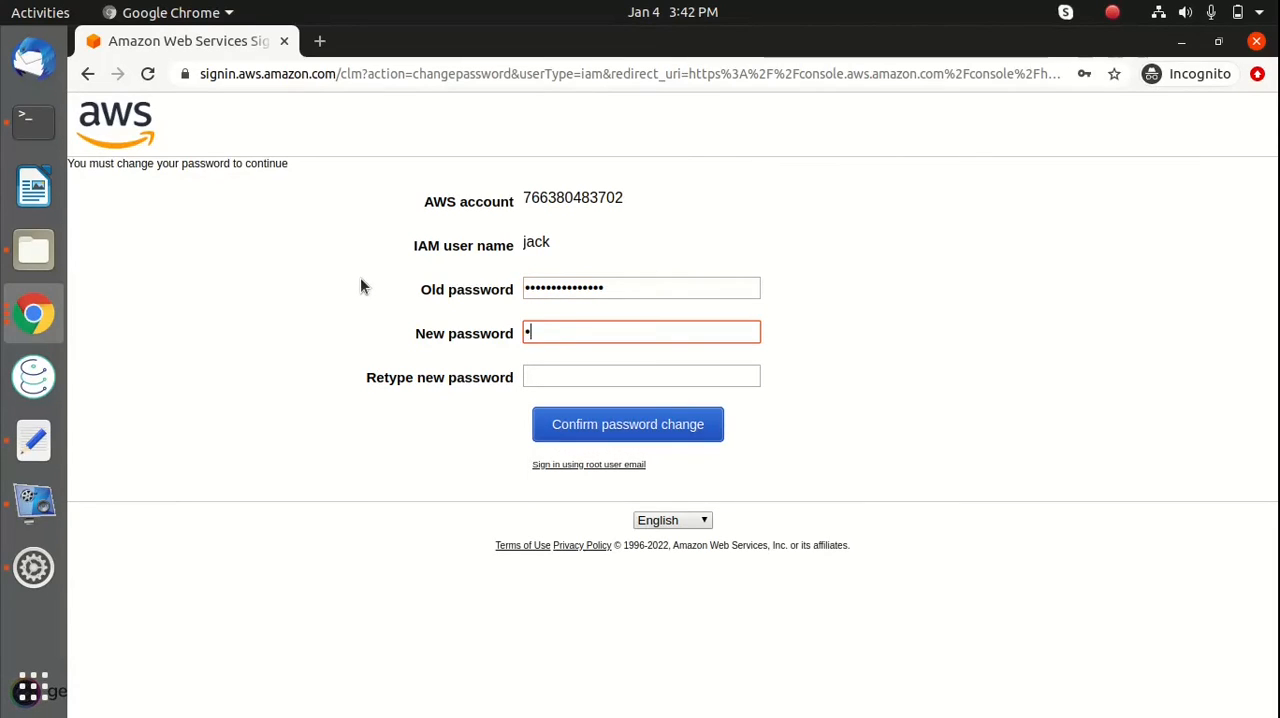
{"action": "key", "text": "Tab"}
{"action": "type", "text": "******"}
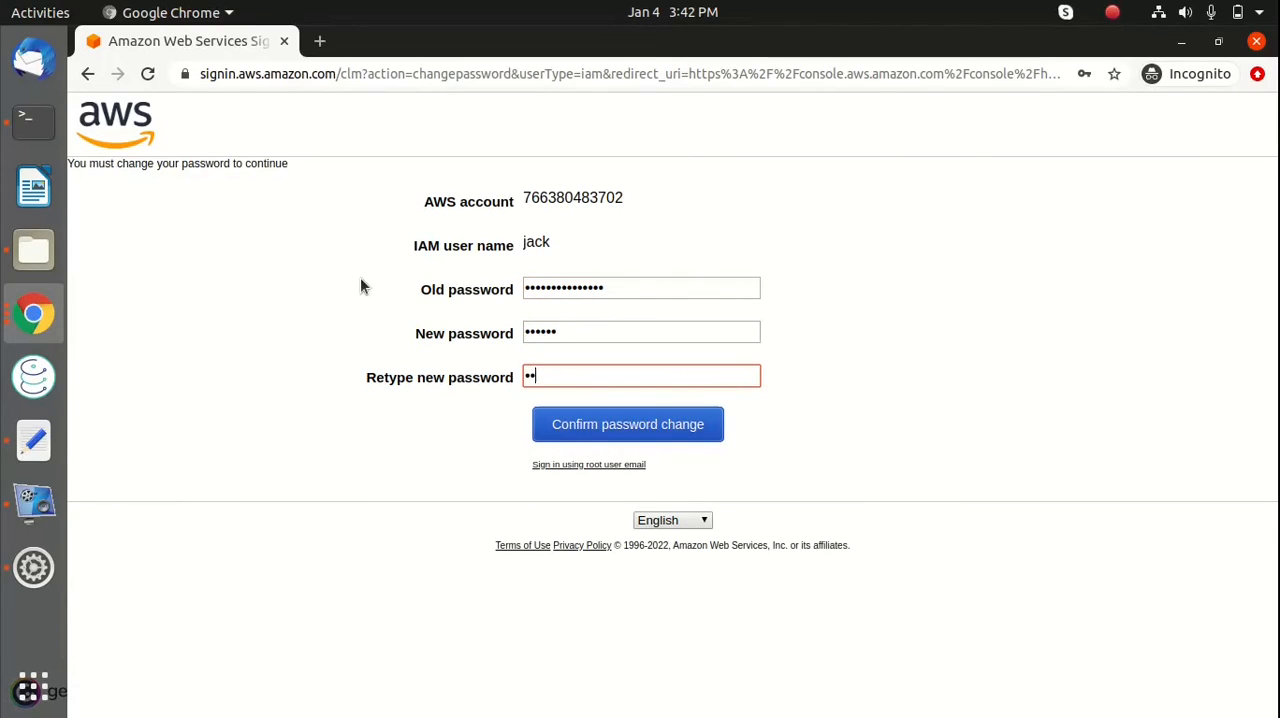
{"action": "left_click", "coordinate": [656, 417]}
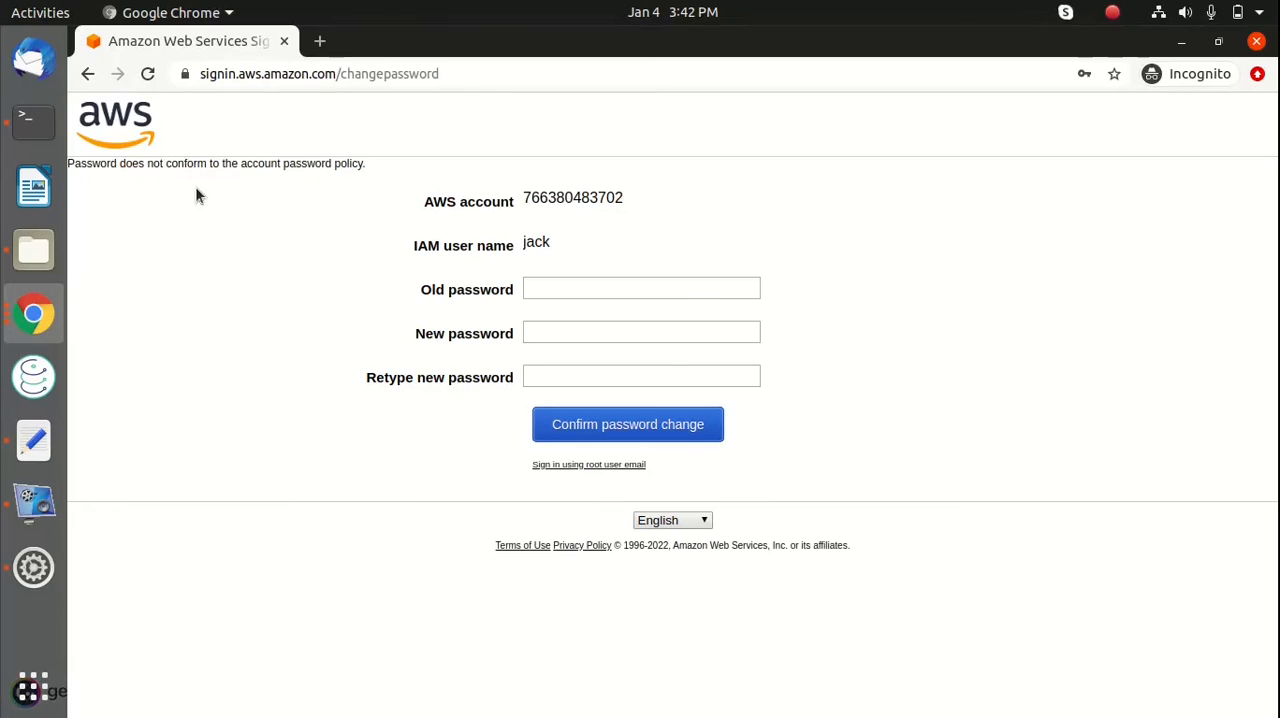
Enter the old password again with a longer new password, retype the new password, and confirm the password change
{"action": "left_click", "coordinate": [542, 291]}
{"action": "key", "text": "ctrl+v"}
{"action": "left_click", "coordinate": [547, 331]}
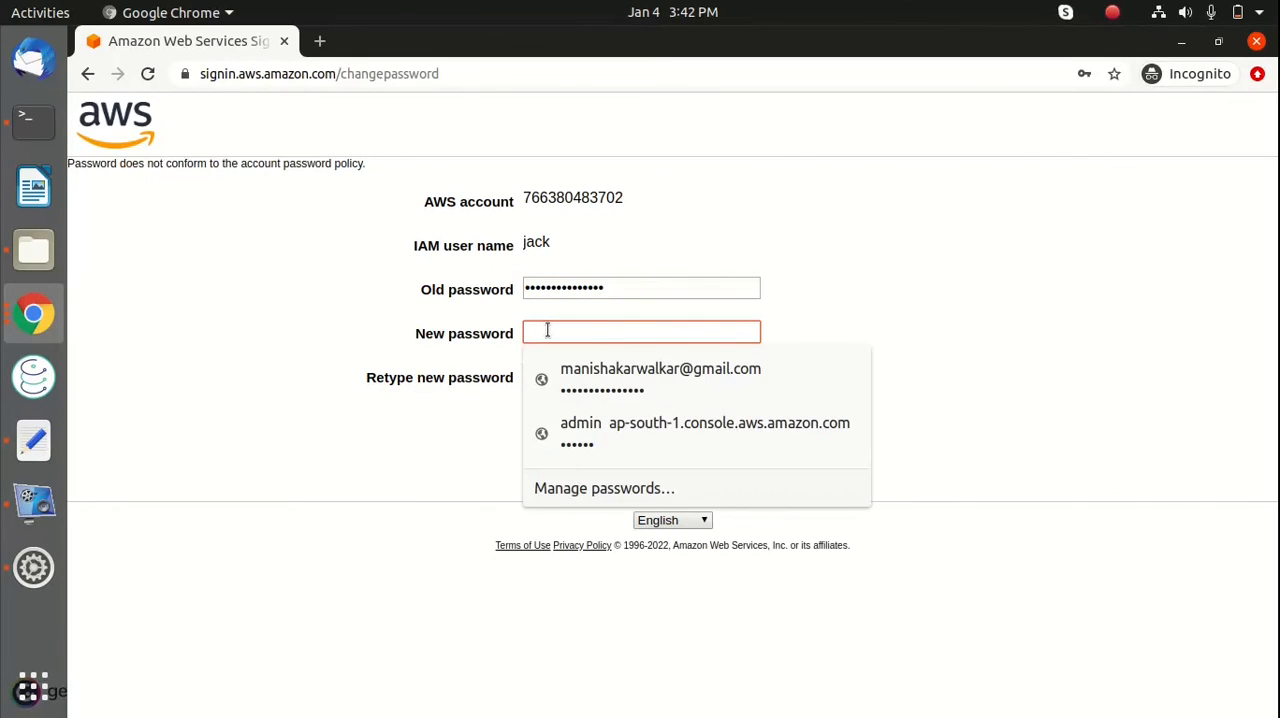
{"action": "type", "text": "•••••••••"}
{"action": "key", "text": "Tab"}
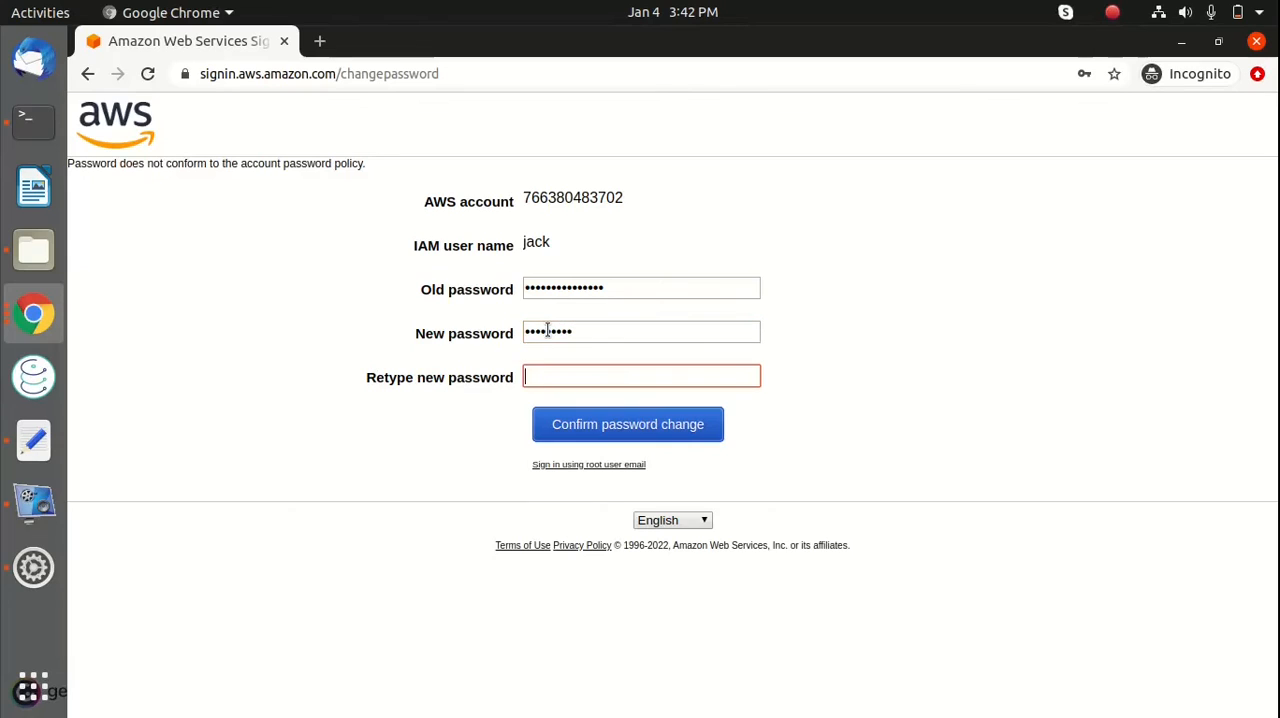
{"action": "type", "text": "•••••••••"}
{"action": "key", "text": "BackSpace"}
{"action": "key", "text": "BackSpace"}
{"action": "key", "text": "BackSpace"}
{"action": "key", "text": "BackSpace"}
{"action": "key", "text": "BackSpace"}
{"action": "key", "text": "BackSpace"}
{"action": "key", "text": "BackSpace"}
{"action": "key", "text": "BackSpace"}
{"action": "key", "text": "BackSpace"}
{"action": "type", "text": "•"}
{"action": "left_click", "coordinate": [608, 425]}
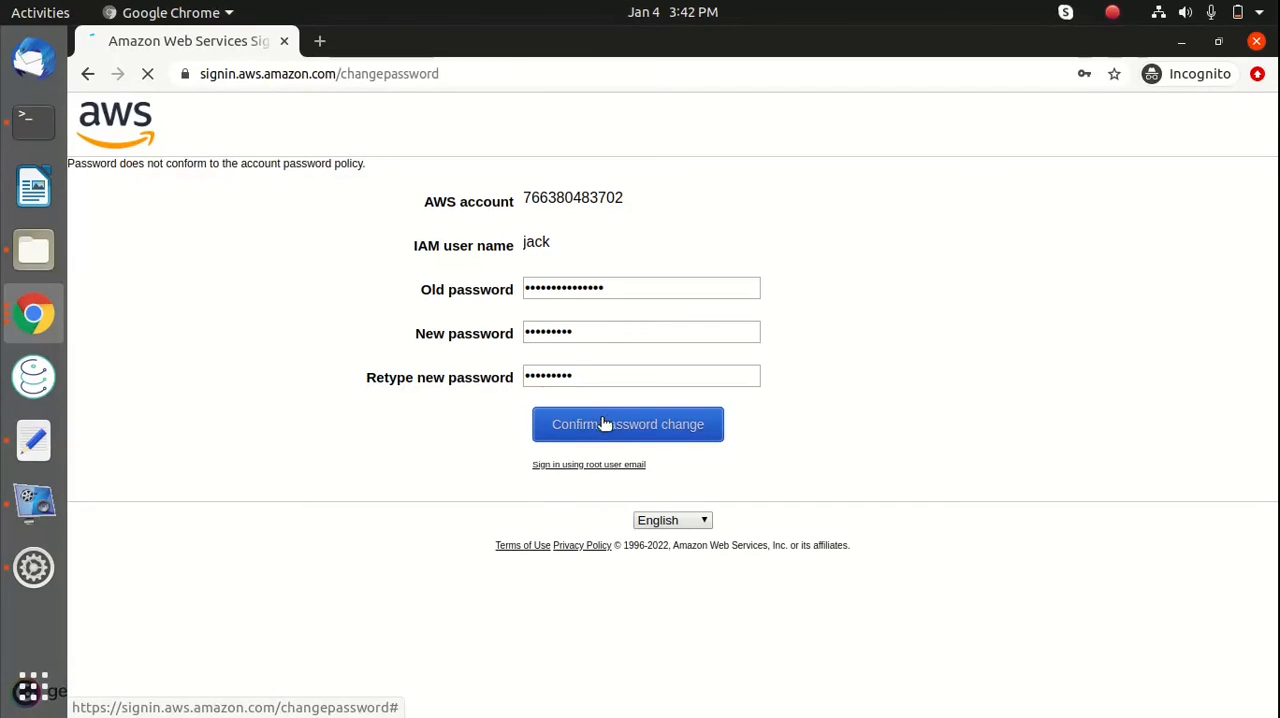